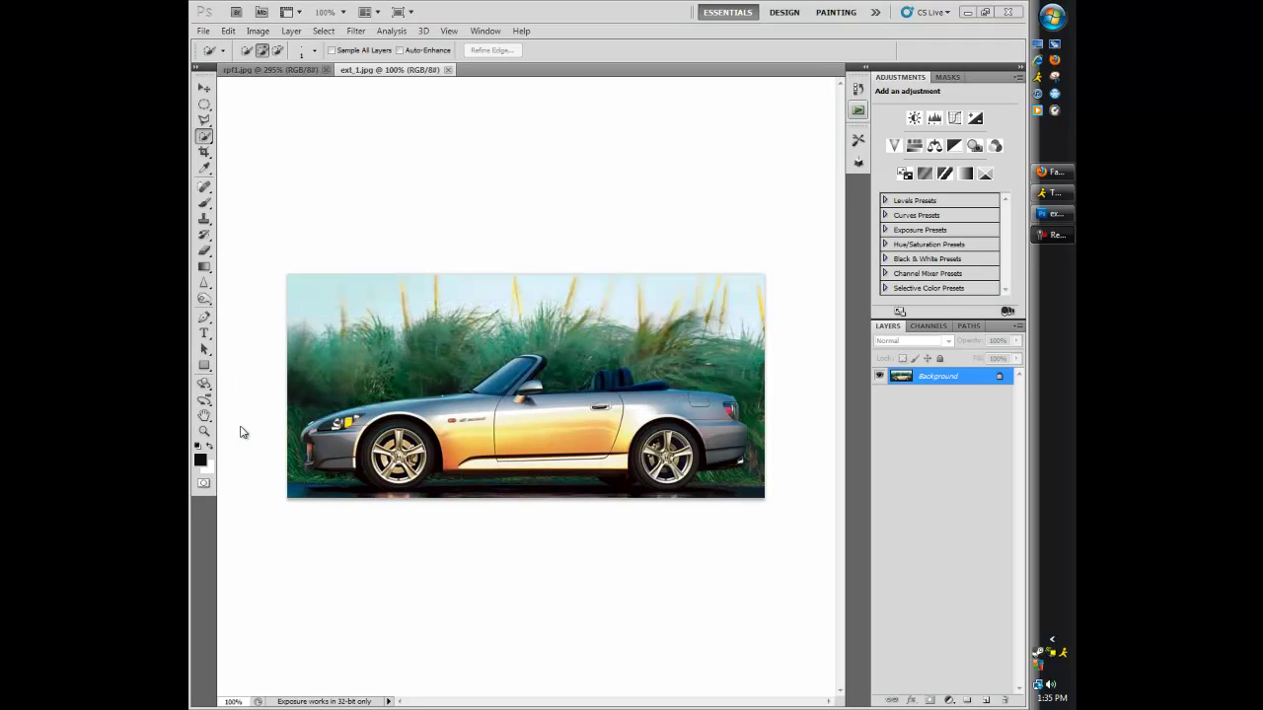
Zoom in on the front of the car and bring the bumper area into view
{"action": "left_click", "coordinate": [204, 123]}
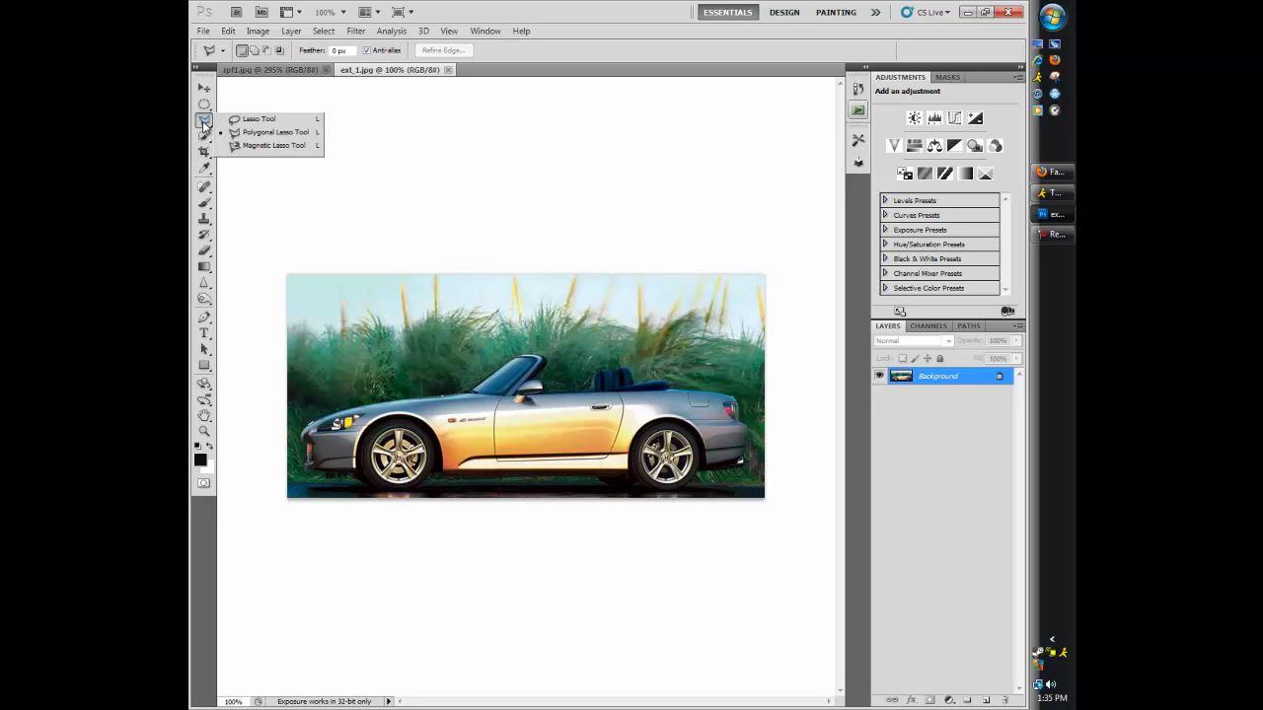
{"action": "left_click", "coordinate": [204, 123]}
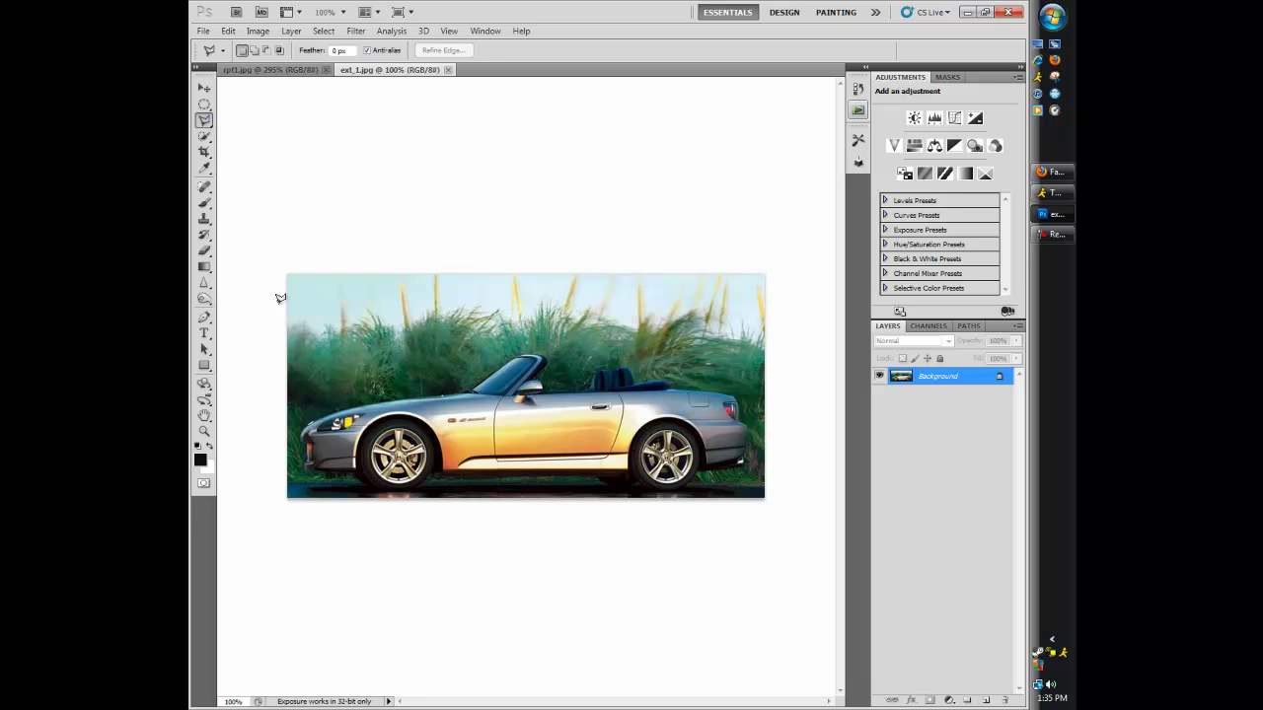
{"action": "left_click", "coordinate": [204, 431]}
{"action": "left_click_drag", "start_coordinate": [263, 404], "coordinate": [302, 364]}
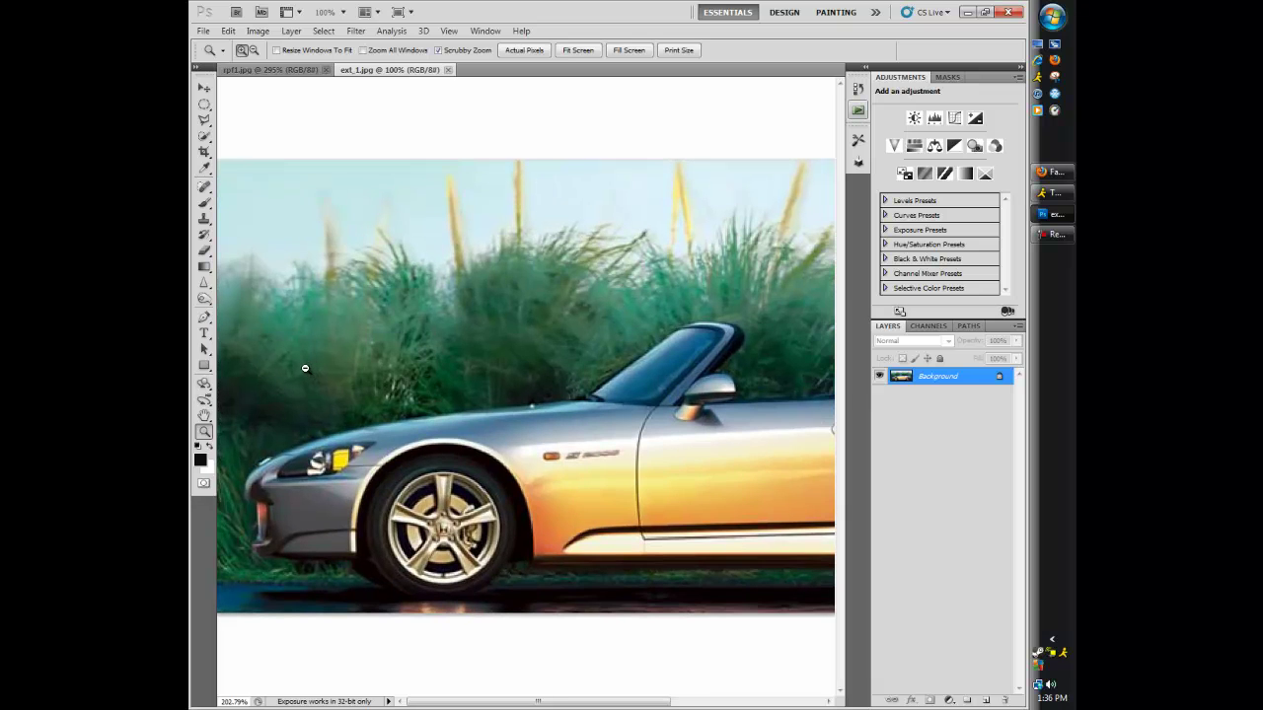
{"action": "left_click", "coordinate": [204, 120]}
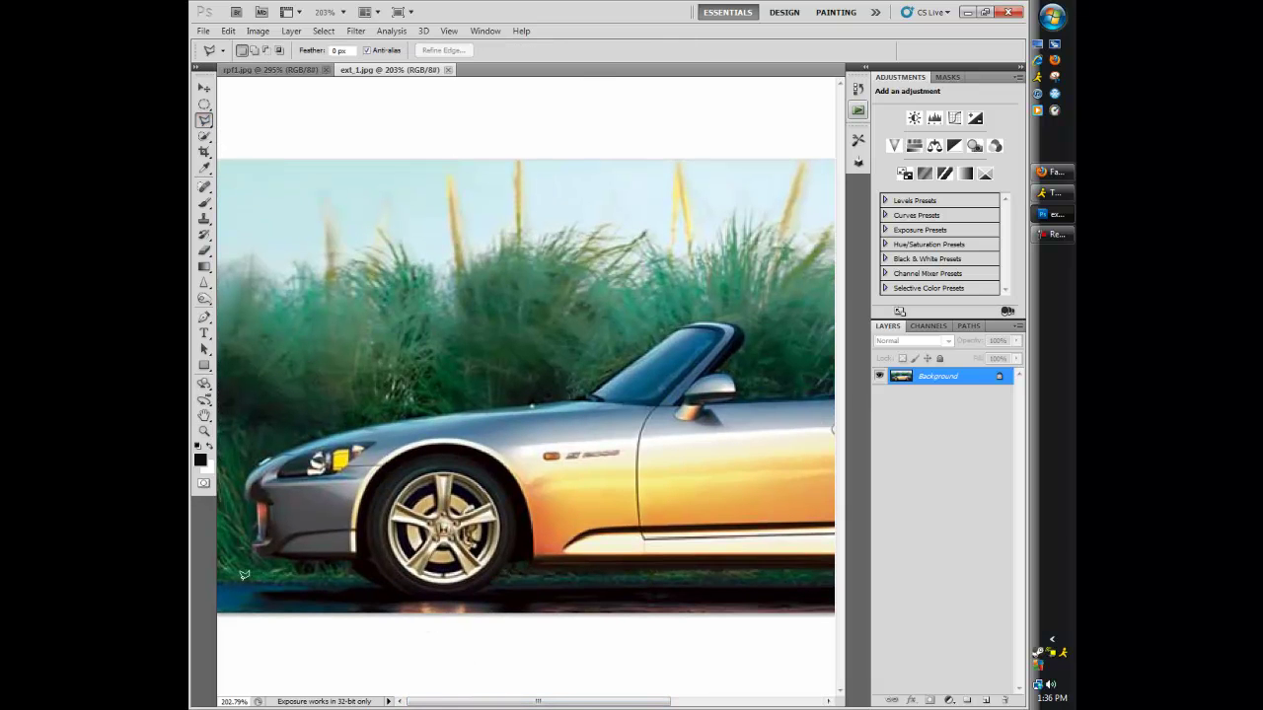
{"action": "left_click", "coordinate": [204, 431]}
{"action": "left_click_drag", "start_coordinate": [298, 394], "coordinate": [335, 385]}
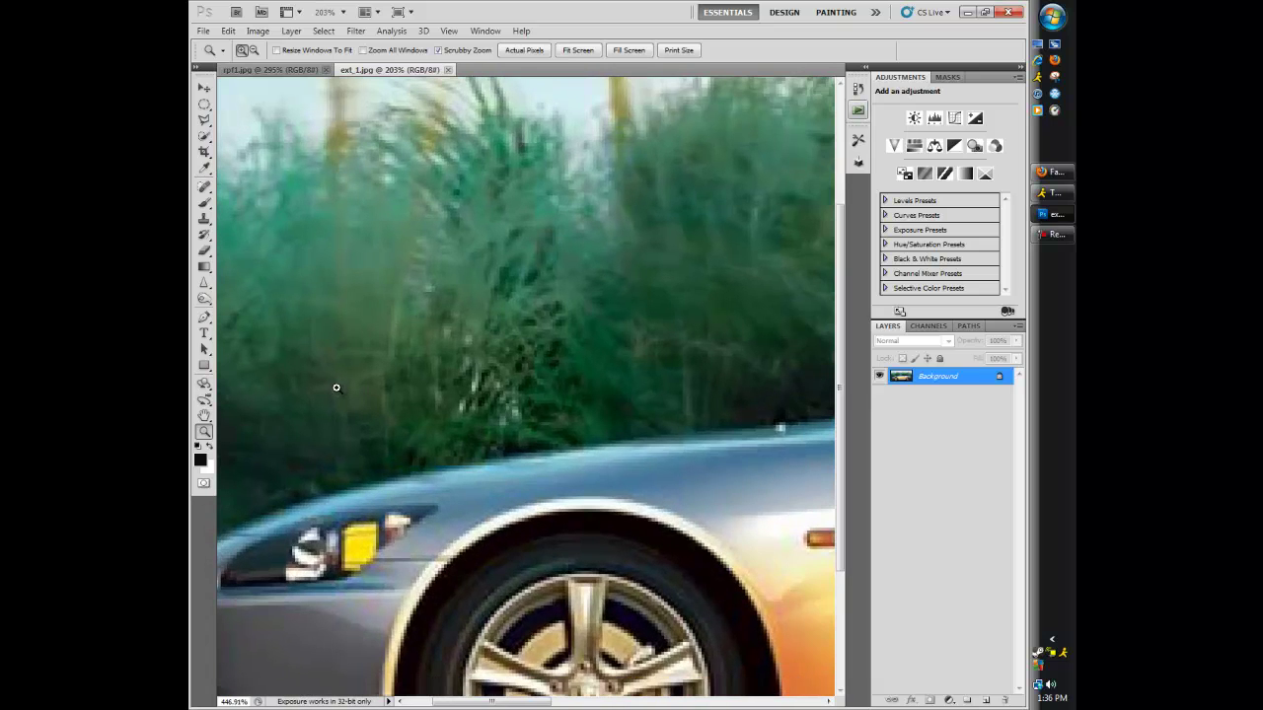
{"action": "left_click_drag", "start_coordinate": [501, 705], "coordinate": [473, 705]}
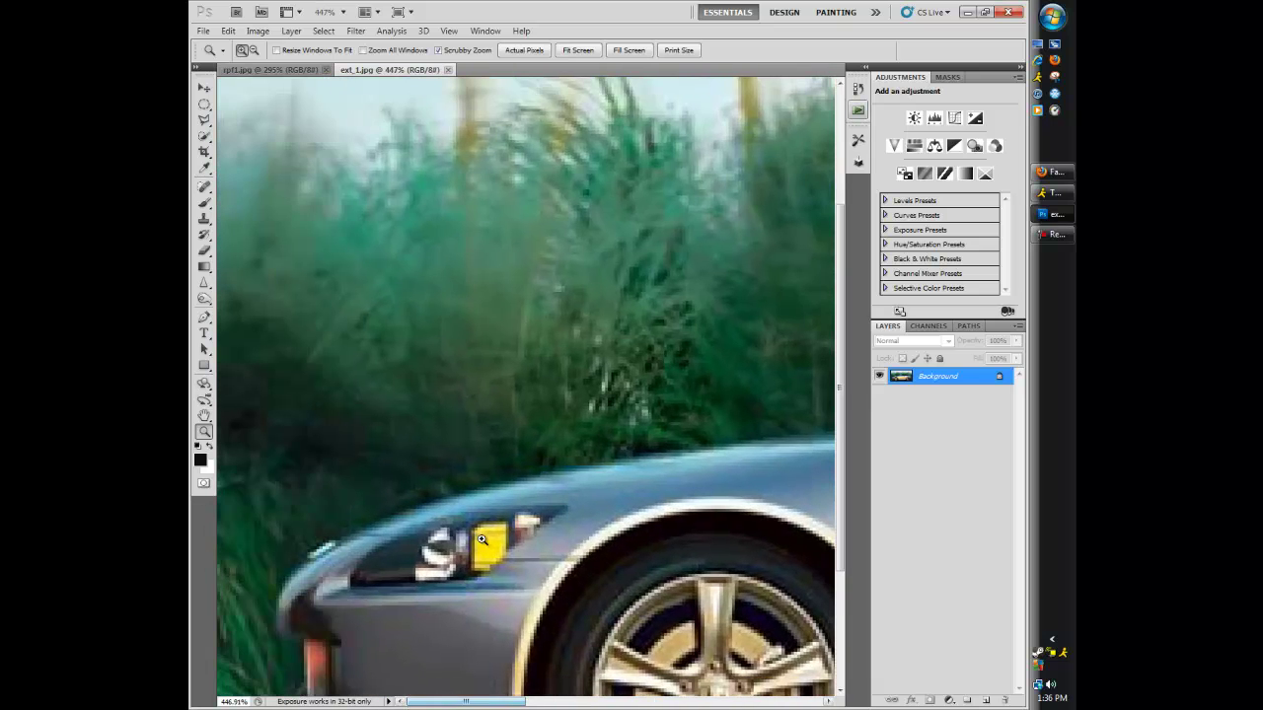
{"action": "scroll", "coordinate": [484, 542], "scroll_direction": "down", "scroll_amount": 3}
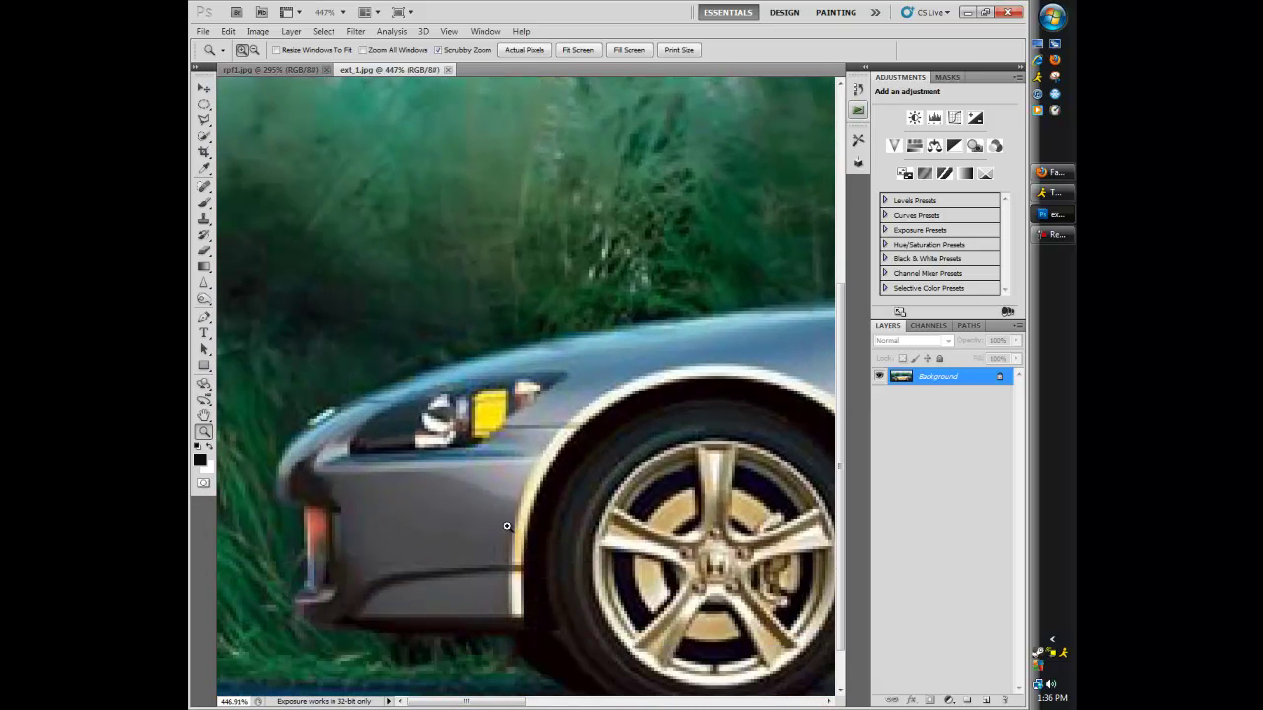
Discard a stray tiny lasso outline below the front bumper after the empty-selection warning
{"action": "left_click", "coordinate": [204, 121]}
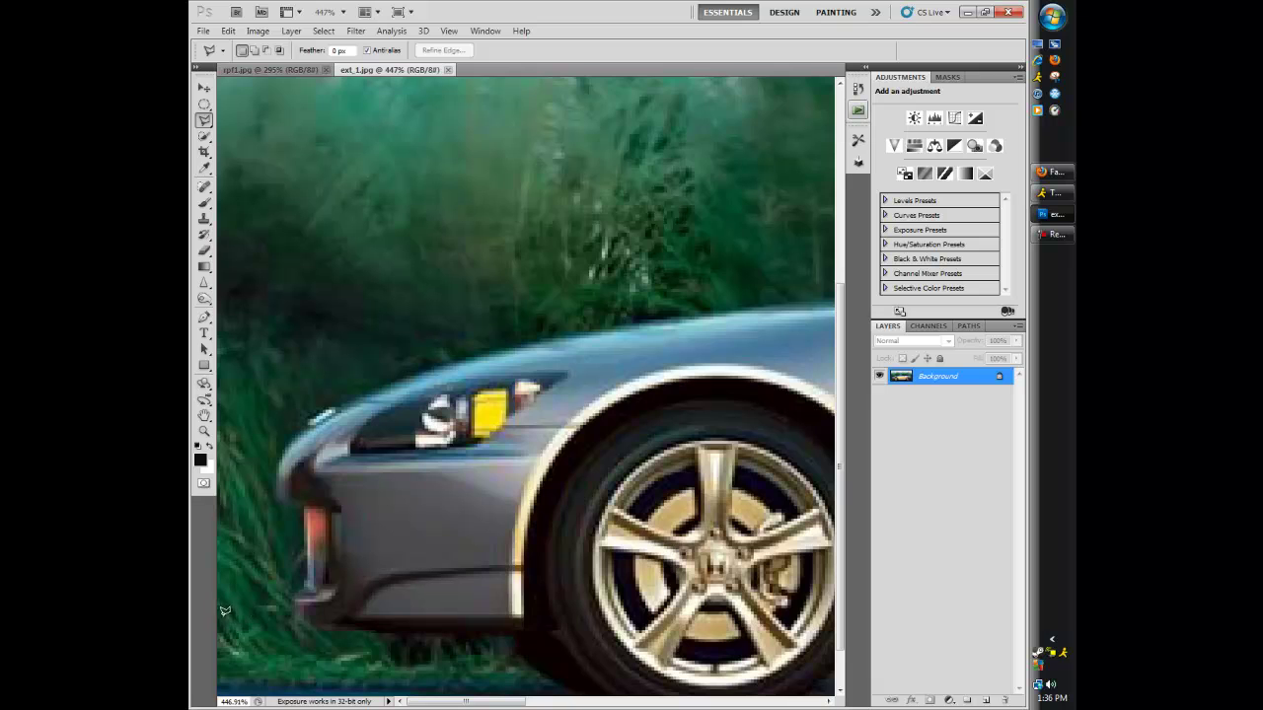
{"action": "left_click", "coordinate": [335, 628]}
{"action": "double_click", "coordinate": [249, 622]}
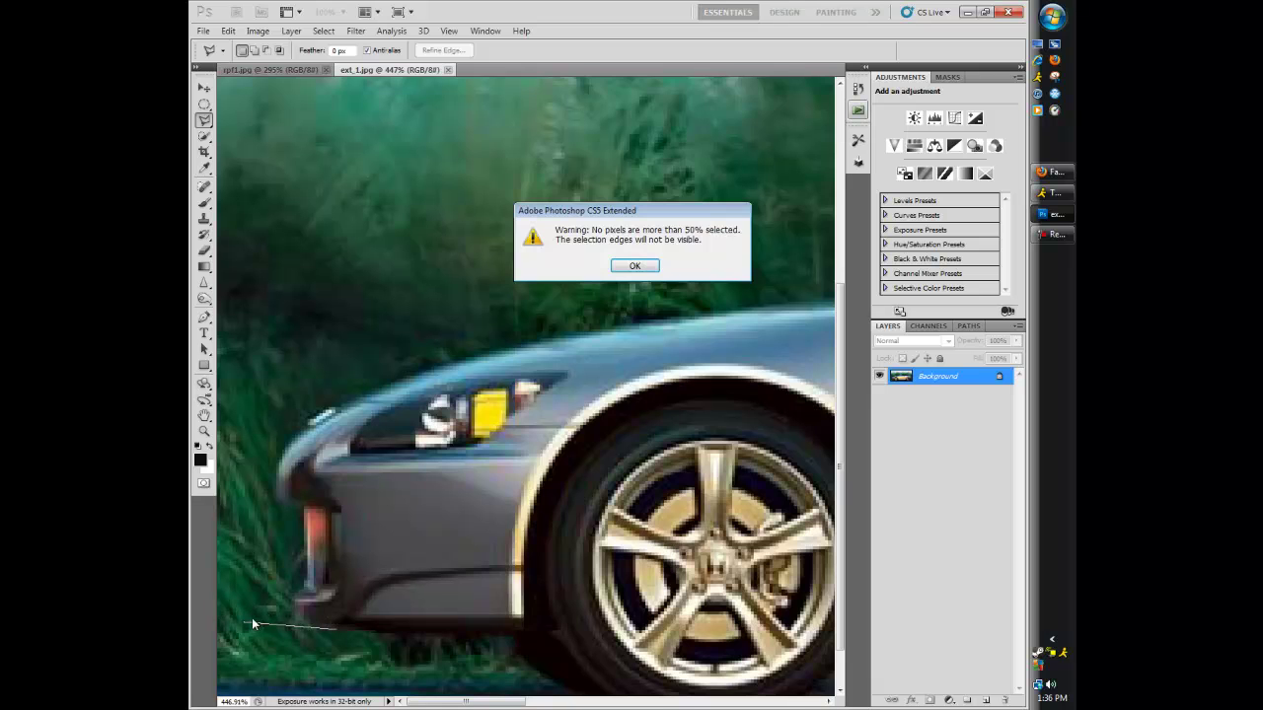
{"action": "left_click", "coordinate": [651, 268]}
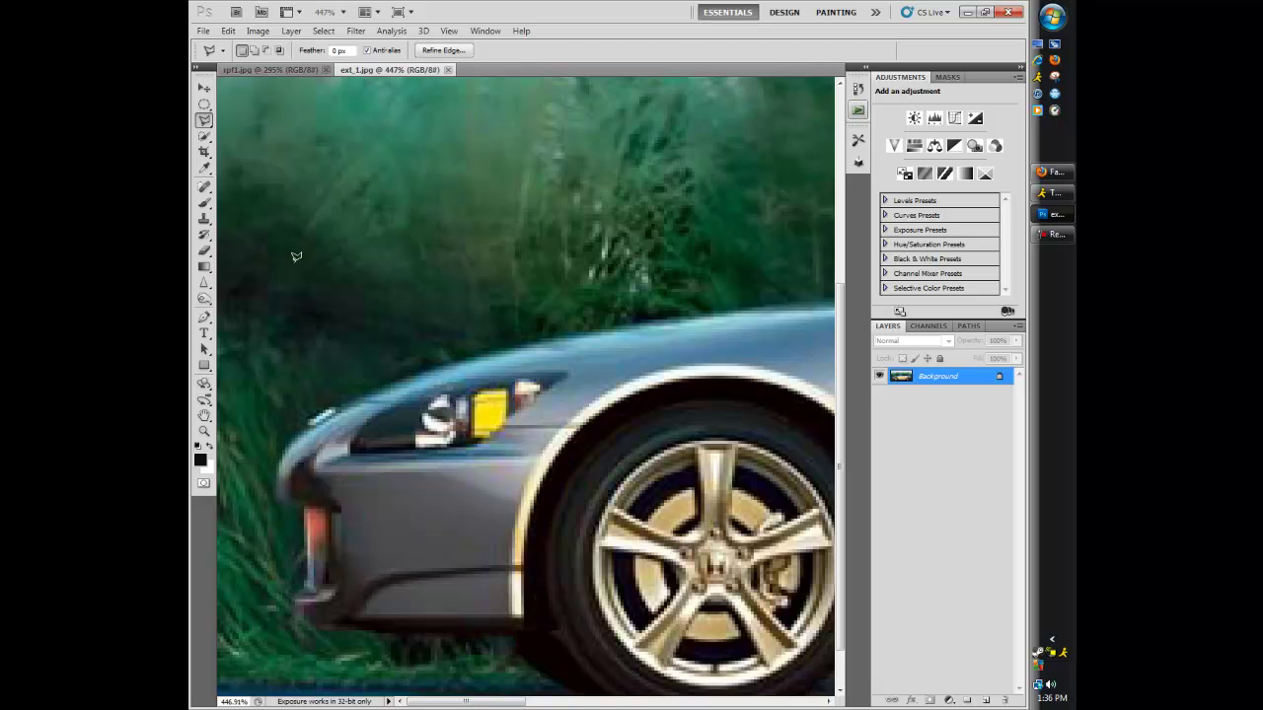
Zoom out to the whole car and start the Polygonal Lasso outline from the left edge to the bumper bottom
{"action": "left_click", "coordinate": [204, 431]}
{"action": "left_click_drag", "start_coordinate": [434, 360], "coordinate": [365, 345]}
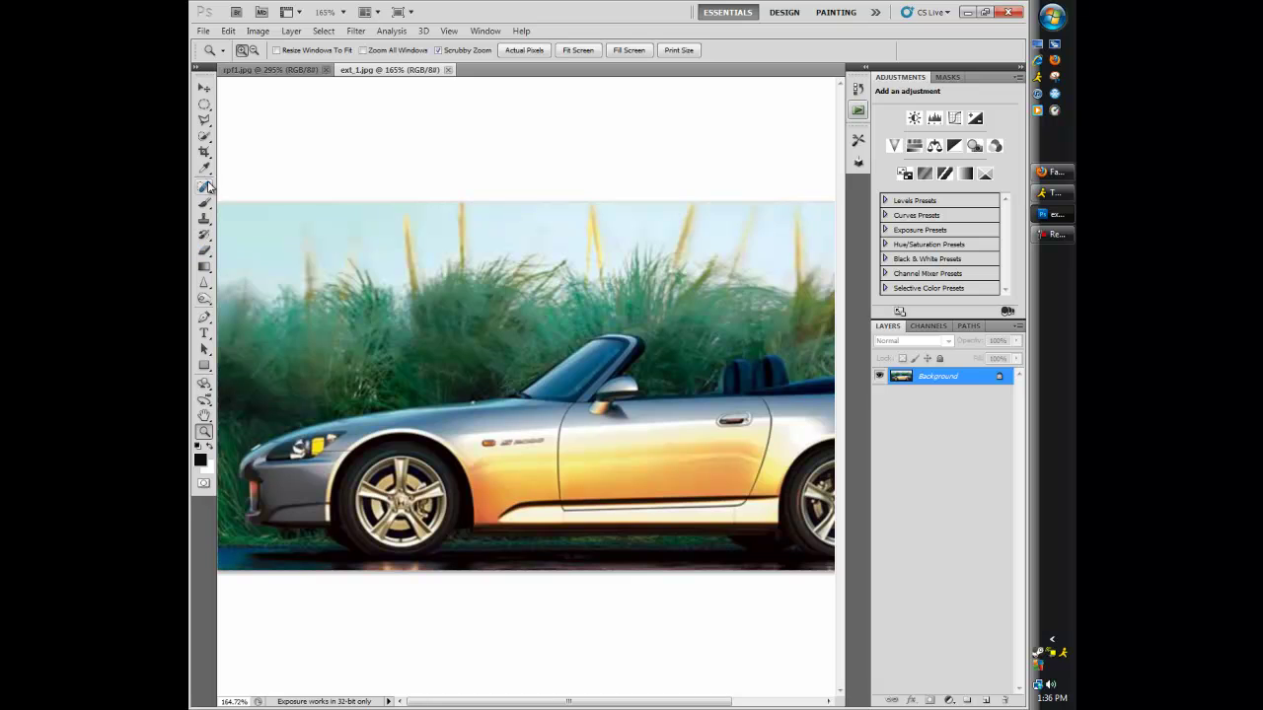
{"action": "left_click", "coordinate": [204, 119]}
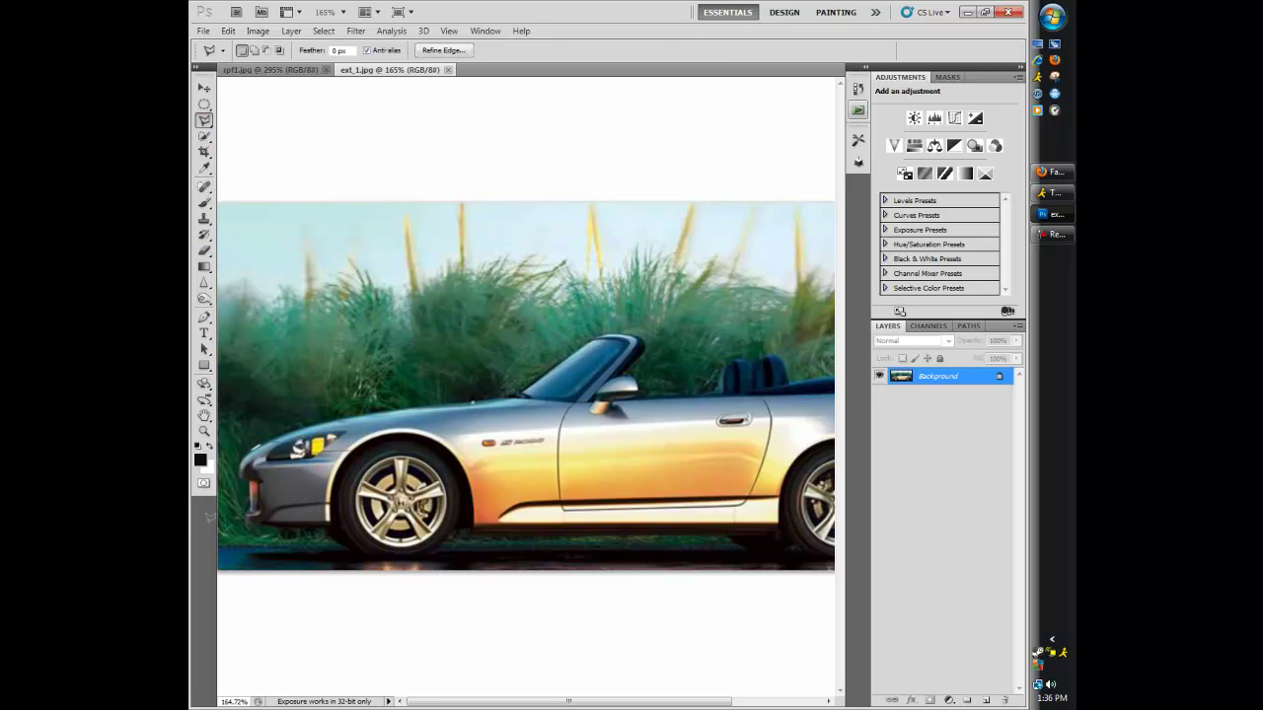
{"action": "left_click", "coordinate": [219, 525]}
{"action": "left_click", "coordinate": [331, 524]}
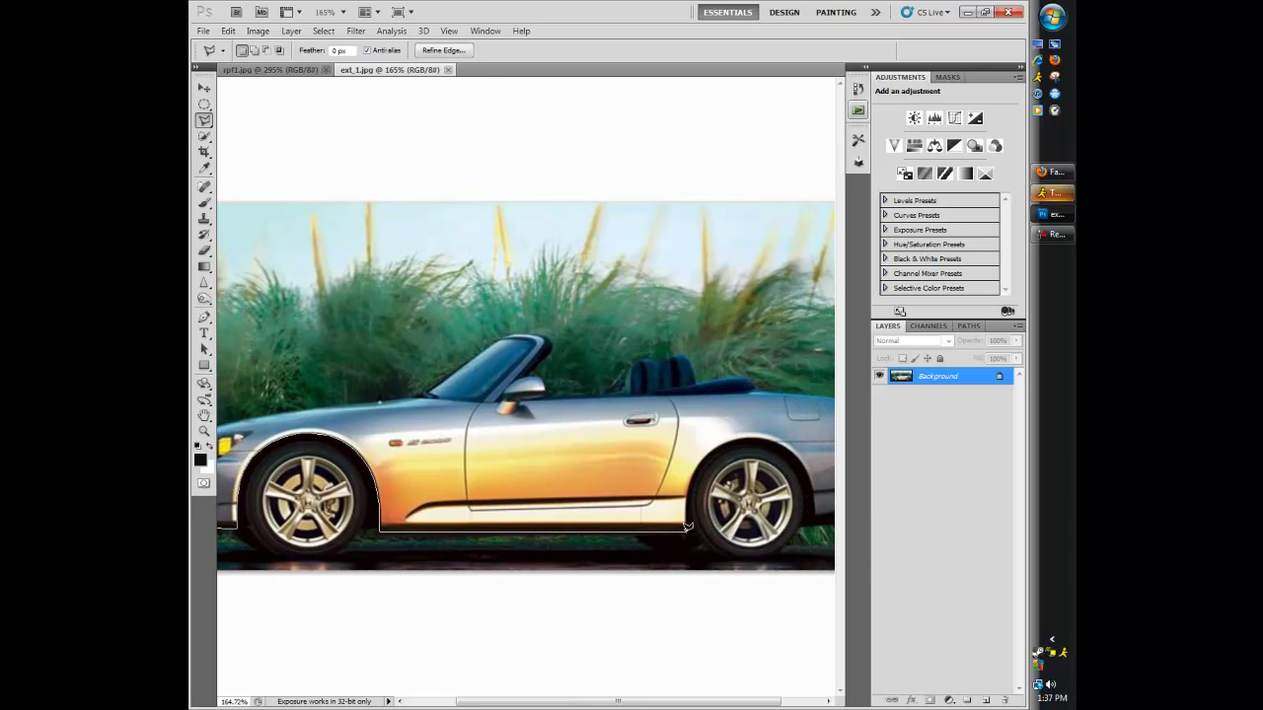
Add lasso points at the rear end of the sill and below the rear wheel arch
{"action": "left_click", "coordinate": [687, 529]}
{"action": "left_click", "coordinate": [817, 513]}
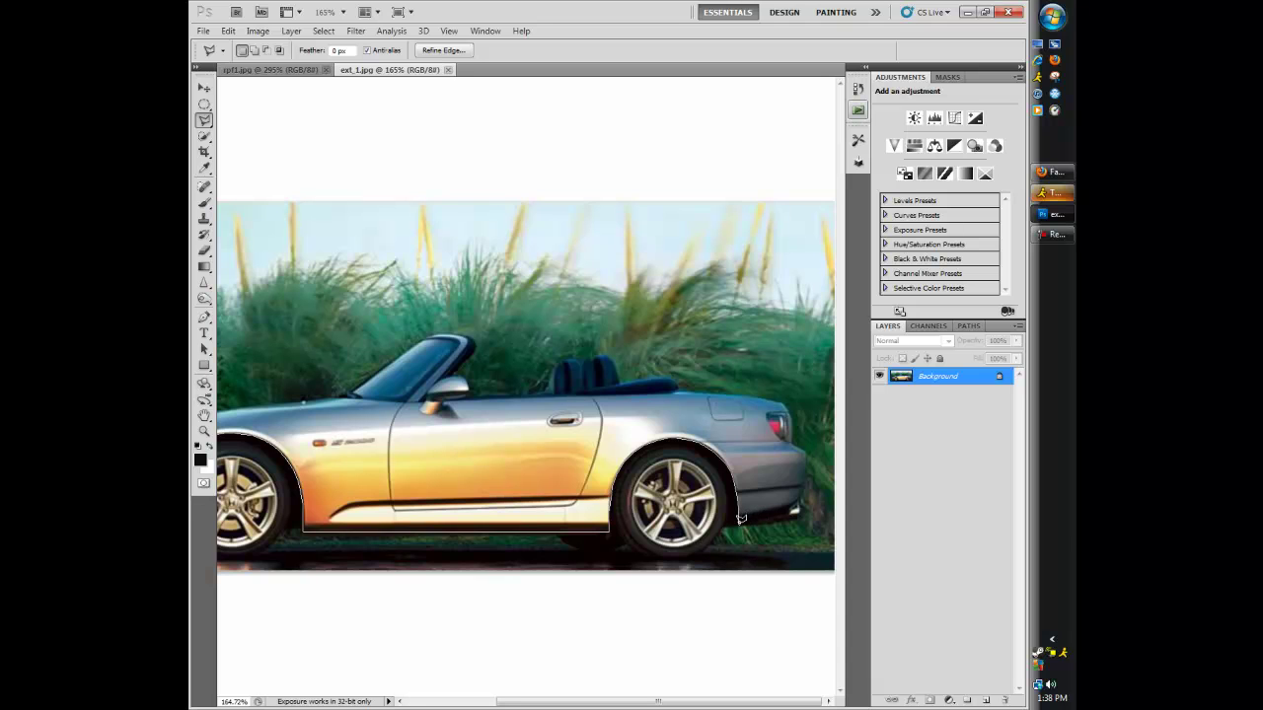
Extend the outline to the right edge, across the top, and close it at the left-edge start point
{"action": "left_click", "coordinate": [844, 514]}
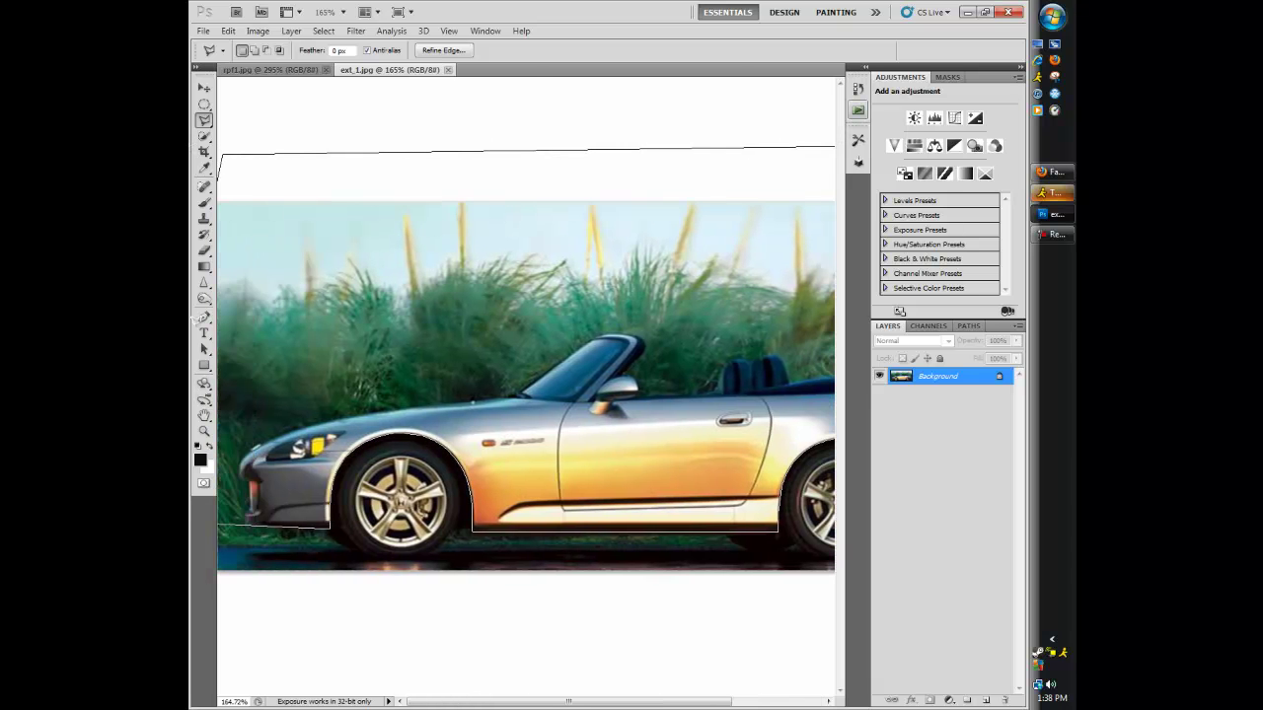
{"action": "left_click", "coordinate": [223, 153]}
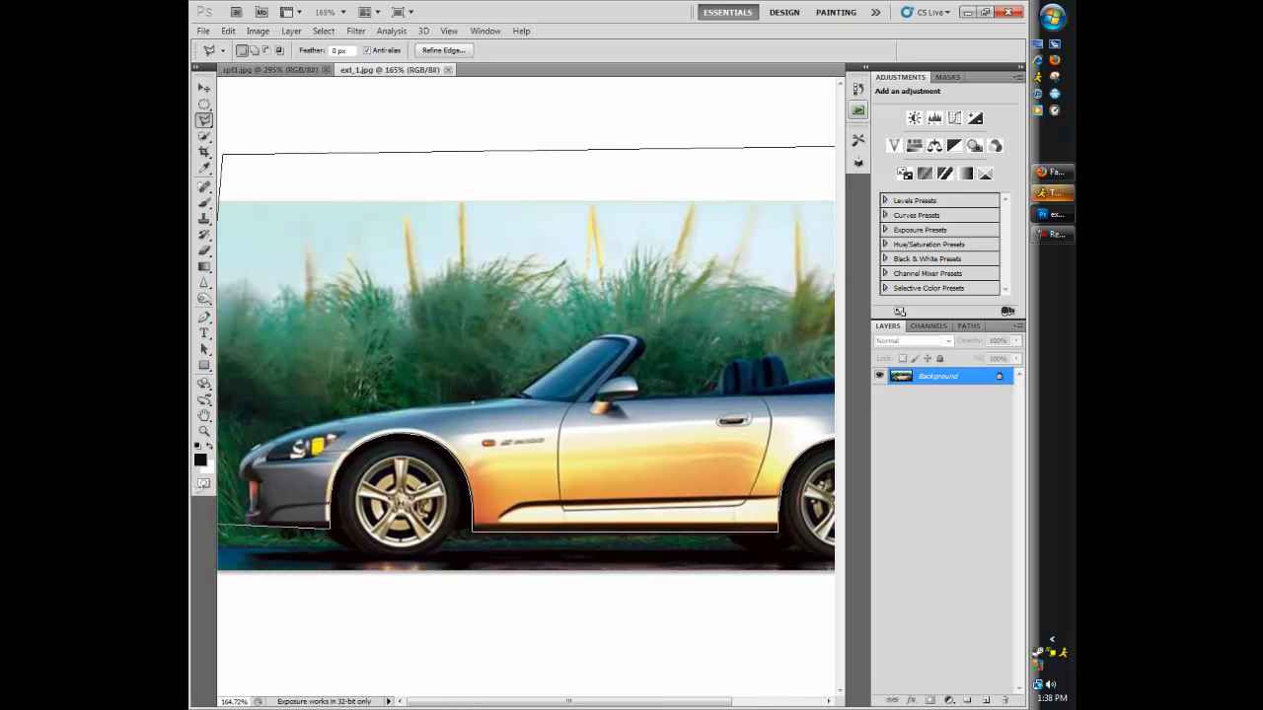
{"action": "left_click", "coordinate": [217, 520]}
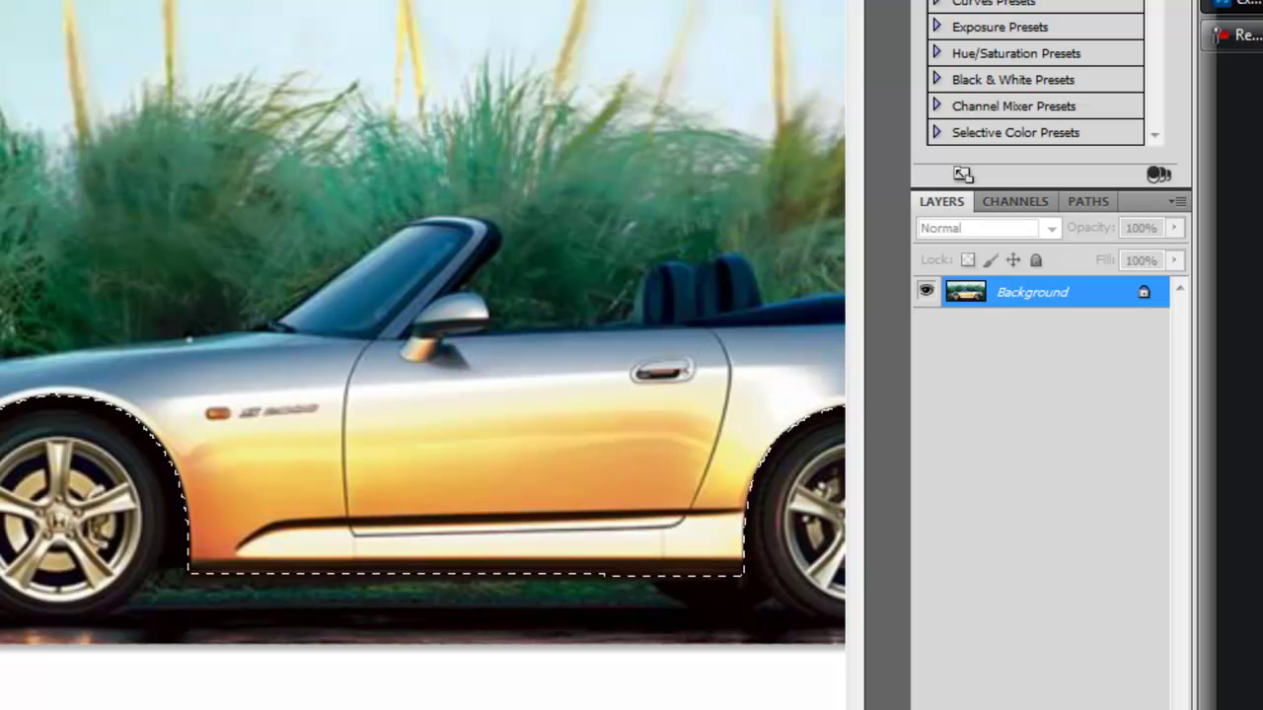
Create a new empty layer named 'lowered' from the selection's right-click menu
{"action": "scroll", "coordinate": [423, 323], "scroll_direction": "right", "scroll_amount": 5}
{"action": "scroll", "coordinate": [424, 322], "scroll_direction": "right", "scroll_amount": 1}
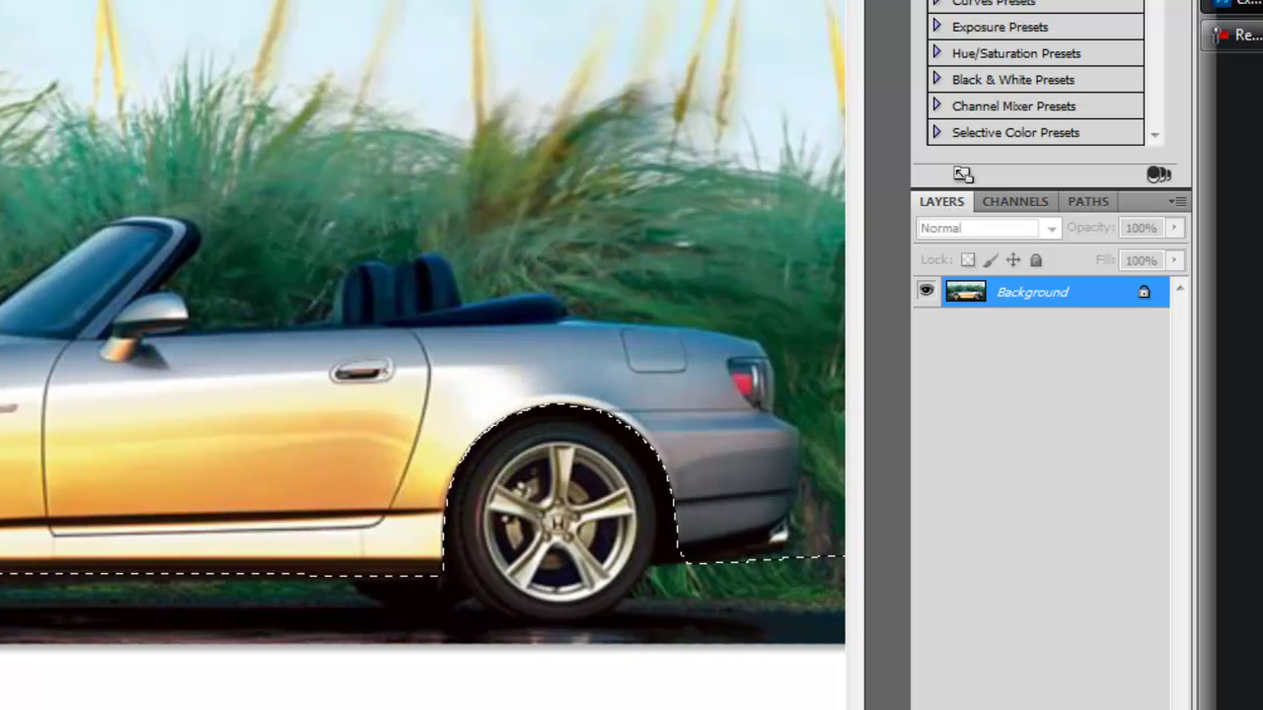
{"action": "scroll", "coordinate": [310, 395], "scroll_direction": "left", "scroll_amount": 5}
{"action": "right_click", "coordinate": [191, 273]}
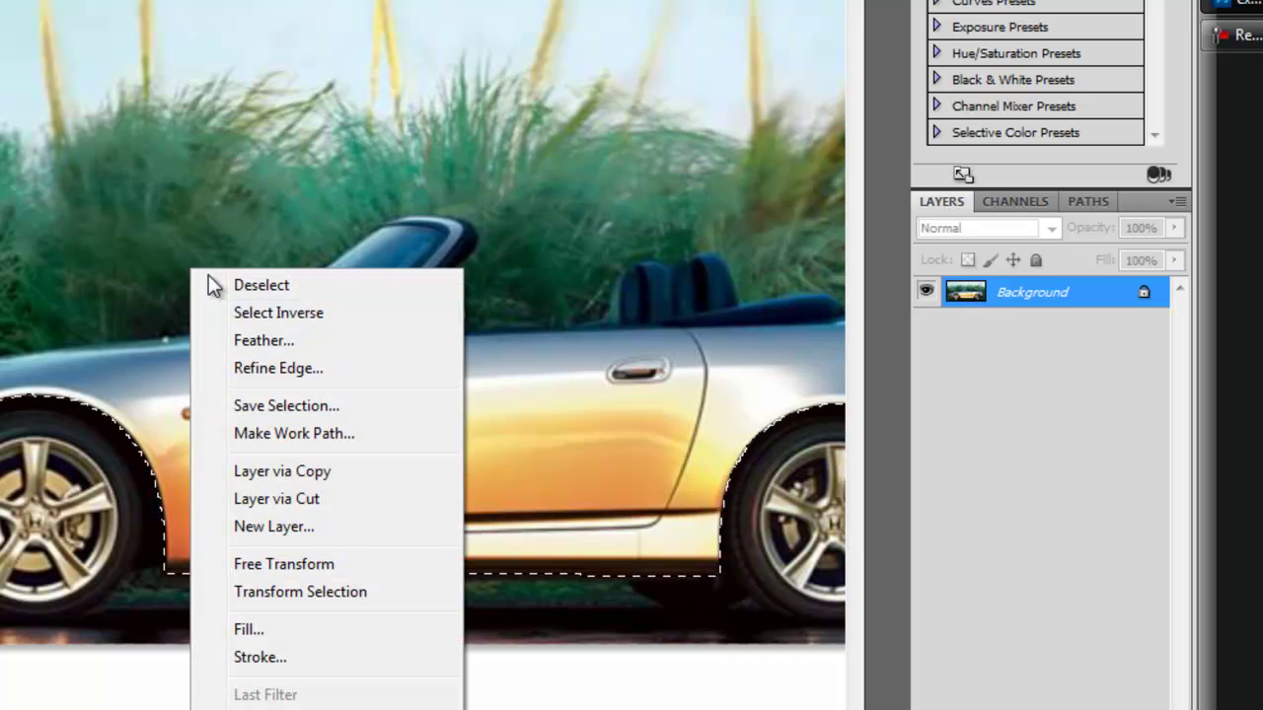
{"action": "left_click", "coordinate": [301, 528]}
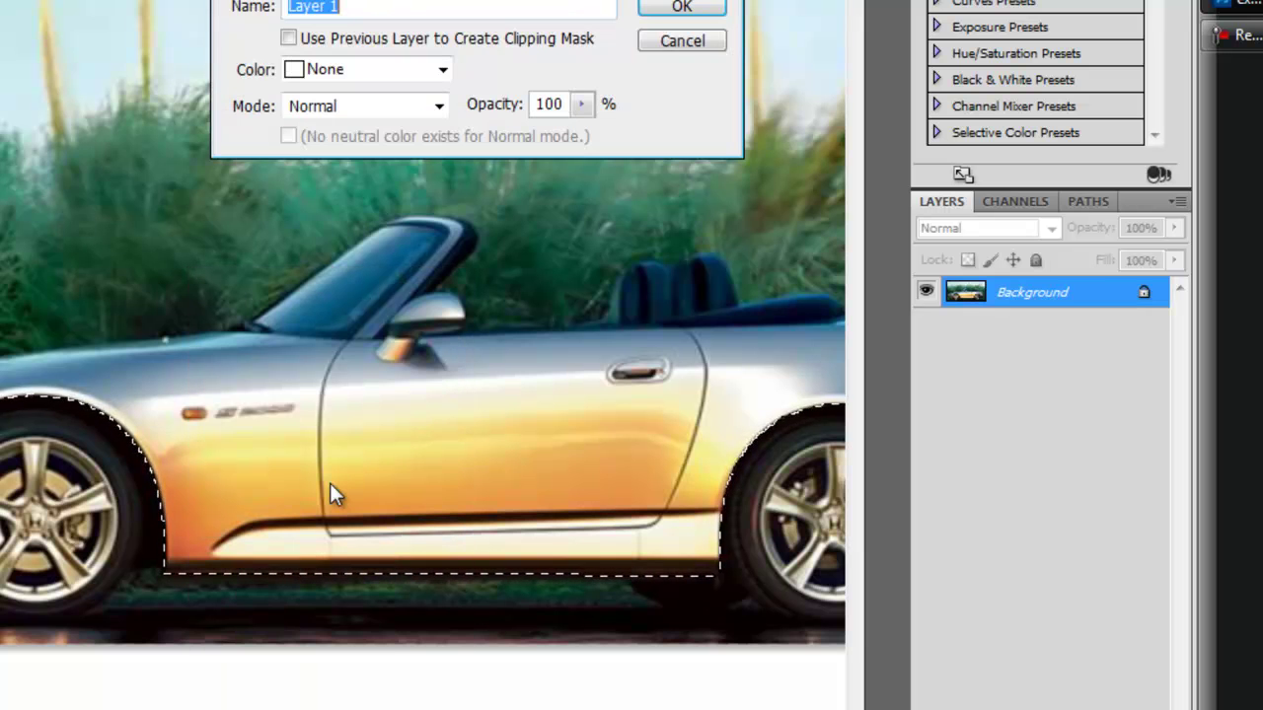
{"action": "type", "text": "low"}
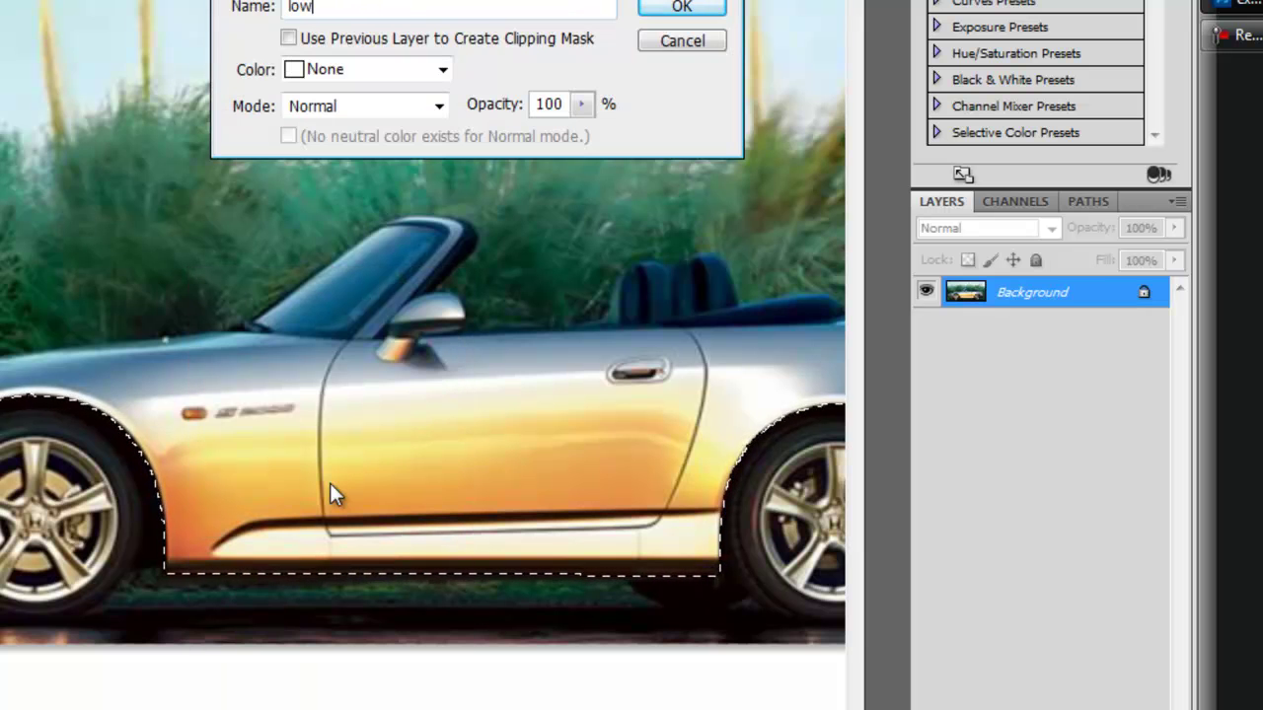
{"action": "type", "text": "ered"}
{"action": "left_click", "coordinate": [679, 8]}
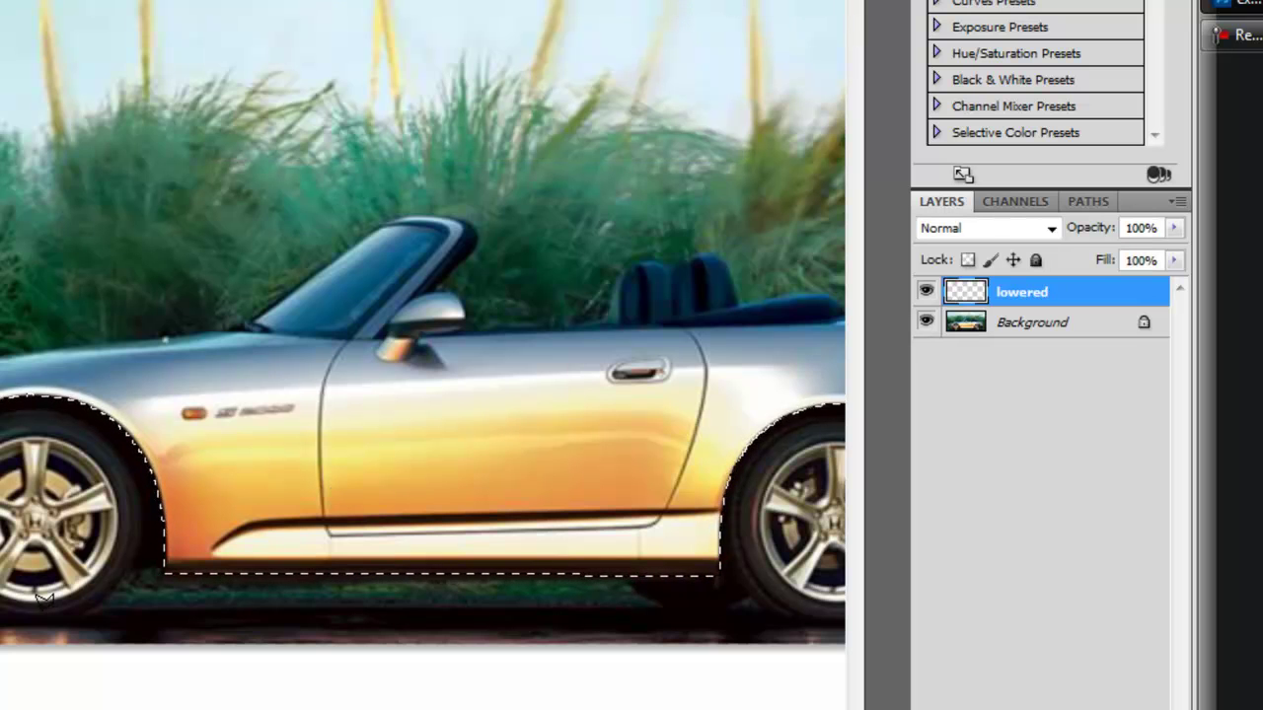
Copy the selected car body from Background and paste it onto the lowered layer
{"action": "left_click", "coordinate": [1011, 322]}
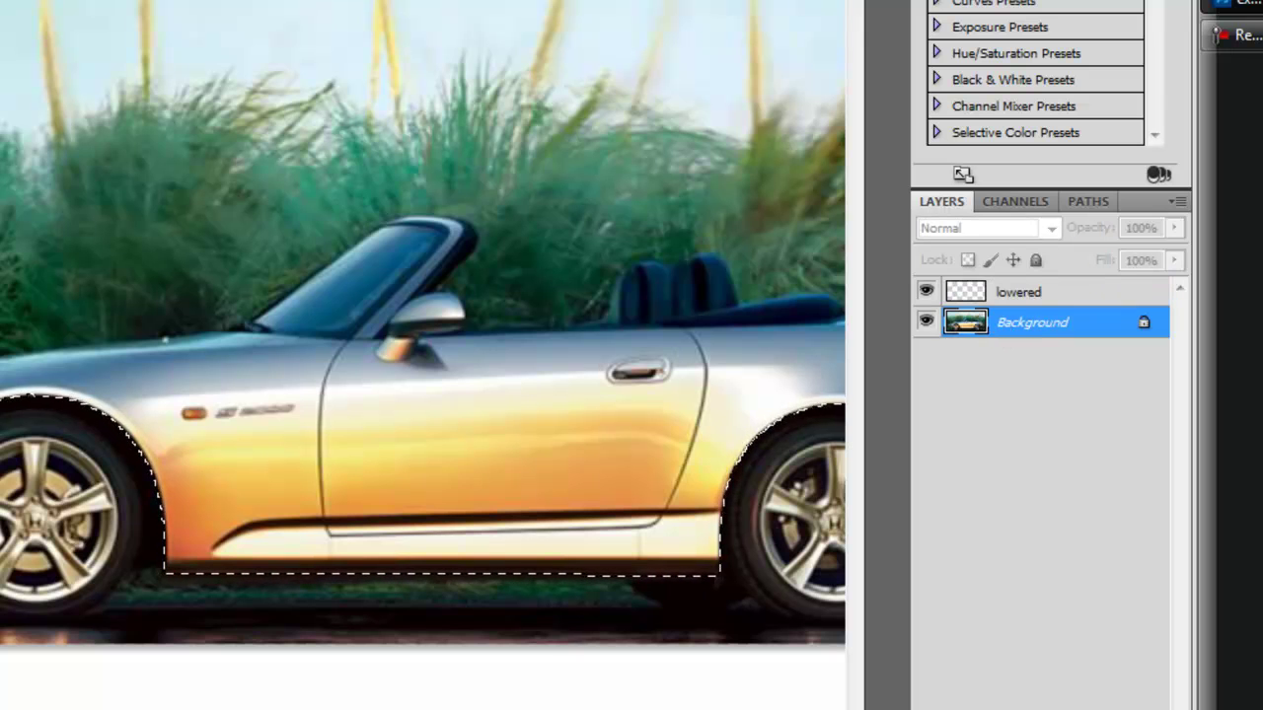
{"action": "key", "text": "alt+e"}
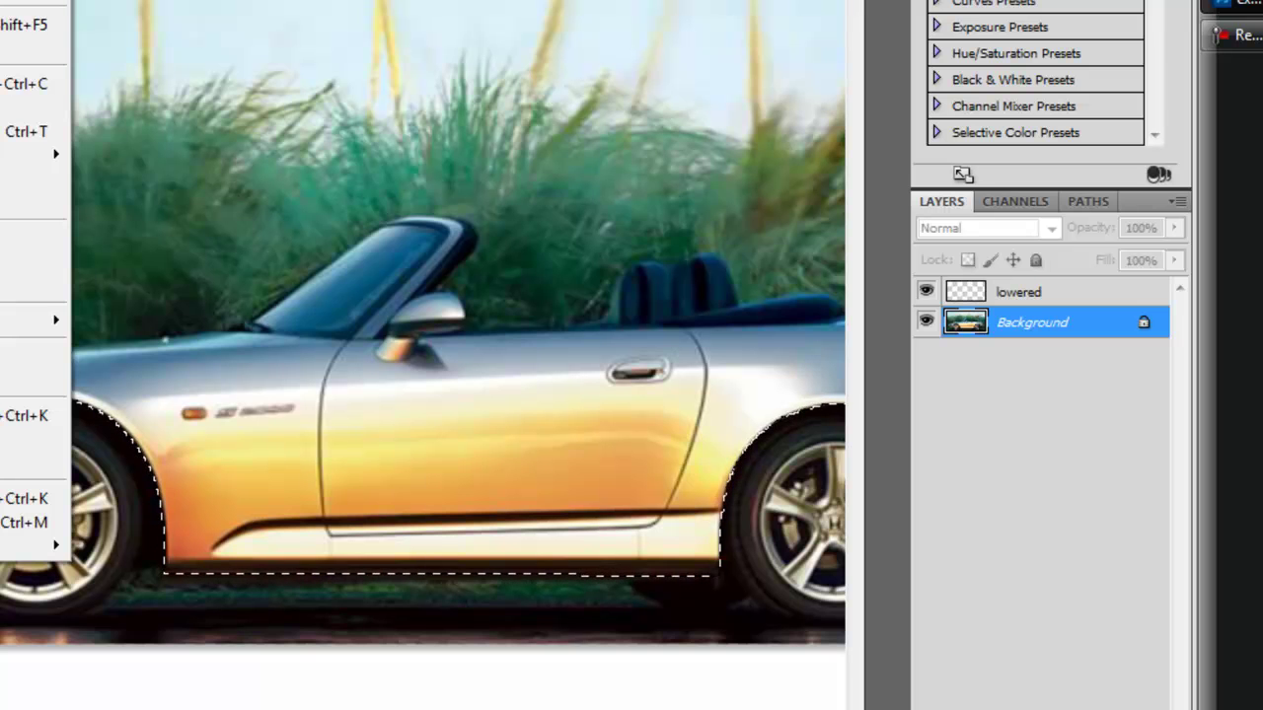
{"action": "key", "text": "Escape"}
{"action": "left_click", "coordinate": [1018, 292]}
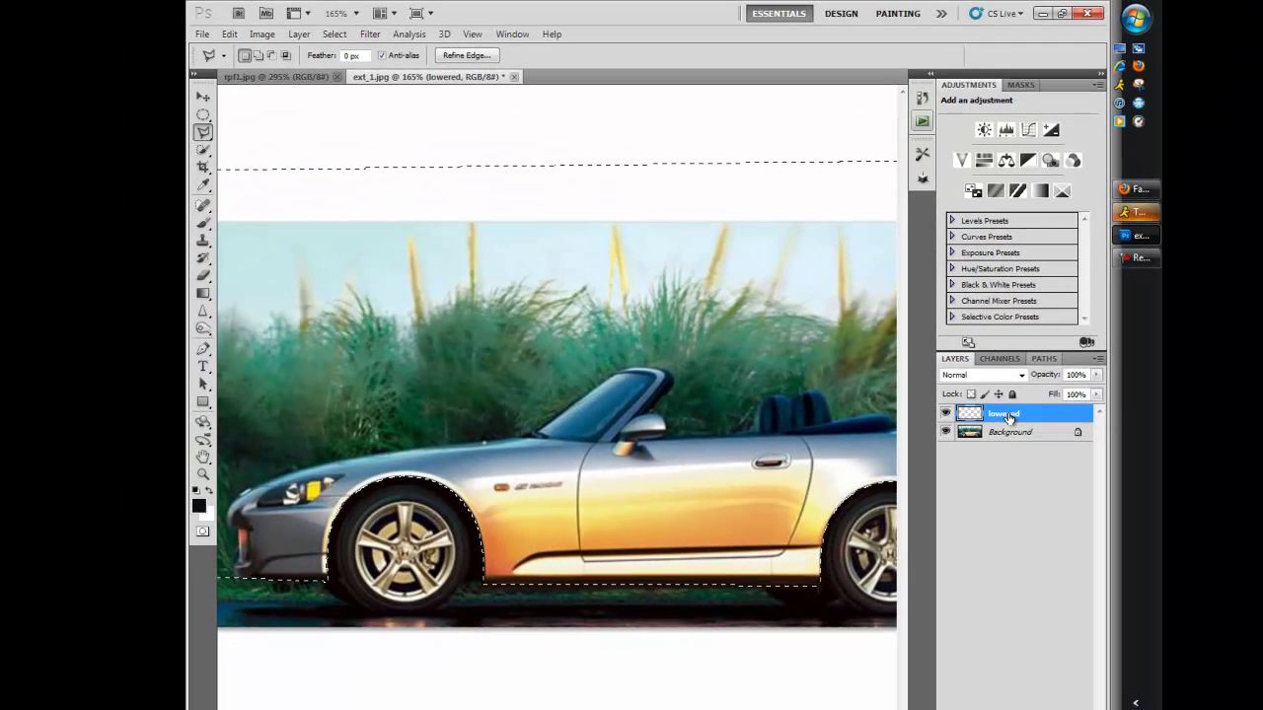
{"action": "left_click", "coordinate": [236, 37]}
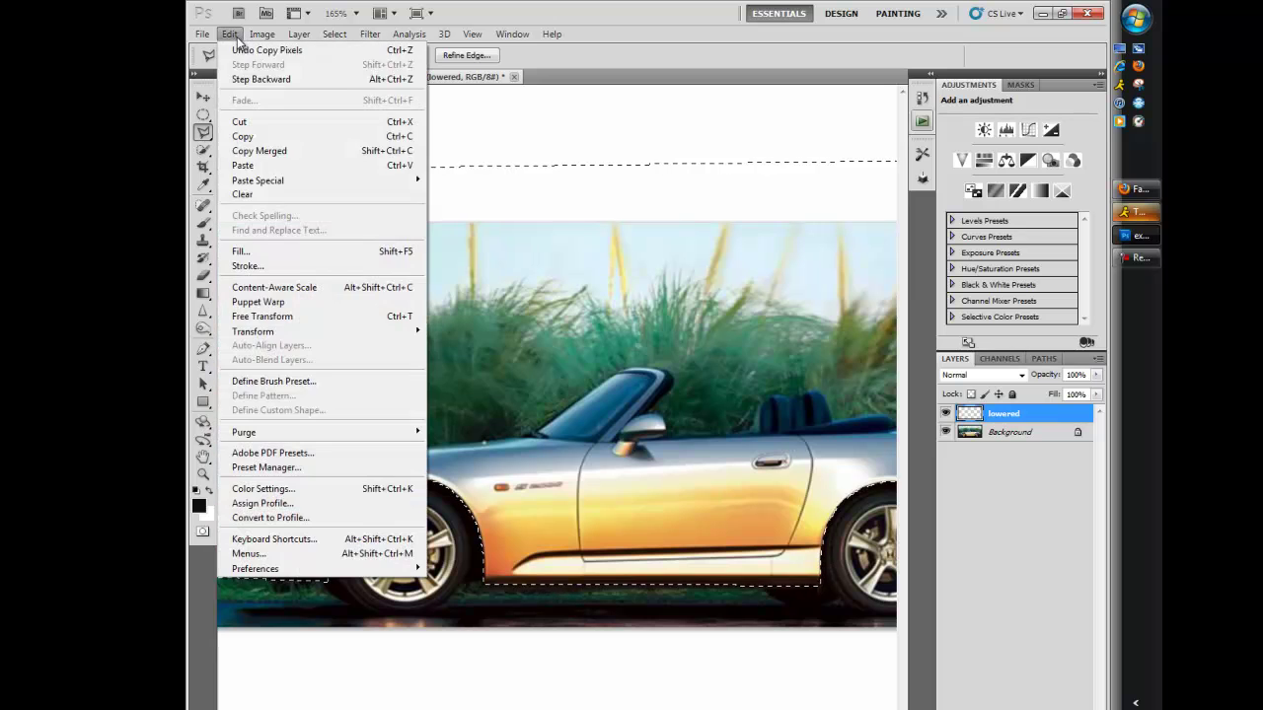
{"action": "left_click", "coordinate": [274, 165]}
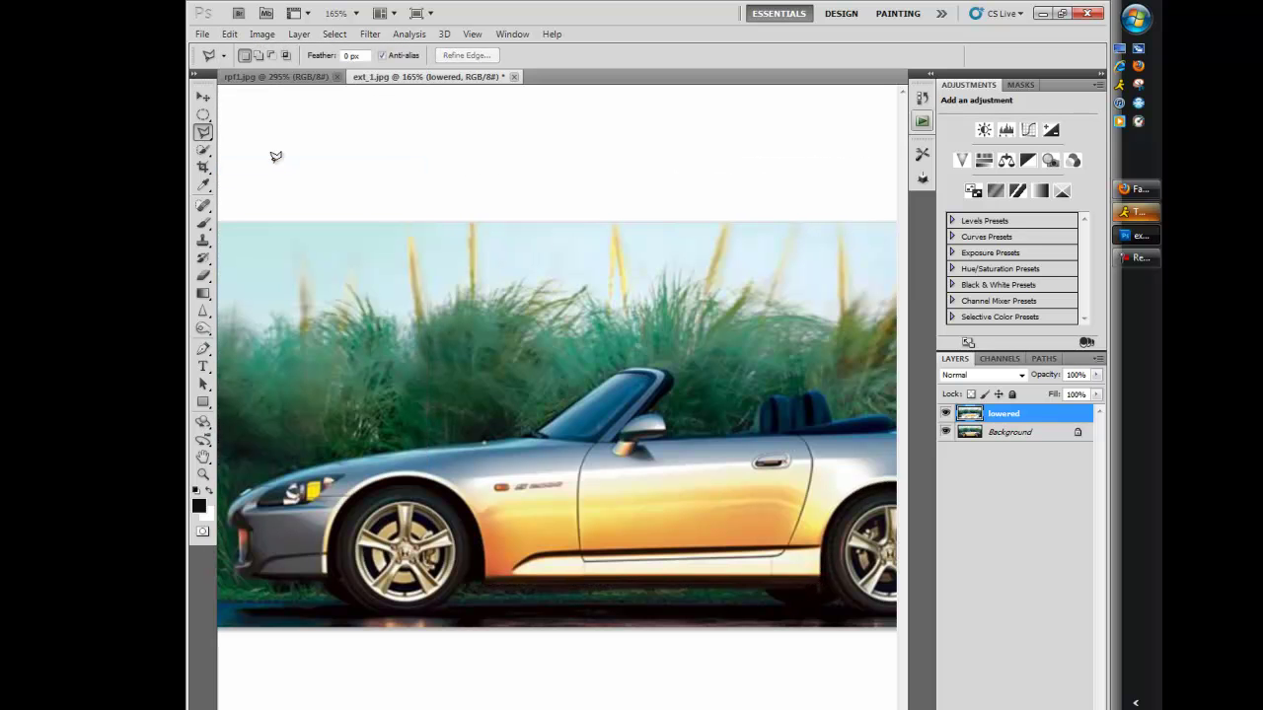
Free-transform the lowered layer, drag the car body roughly 10 pixels down, and commit
{"action": "right_click", "coordinate": [563, 463]}
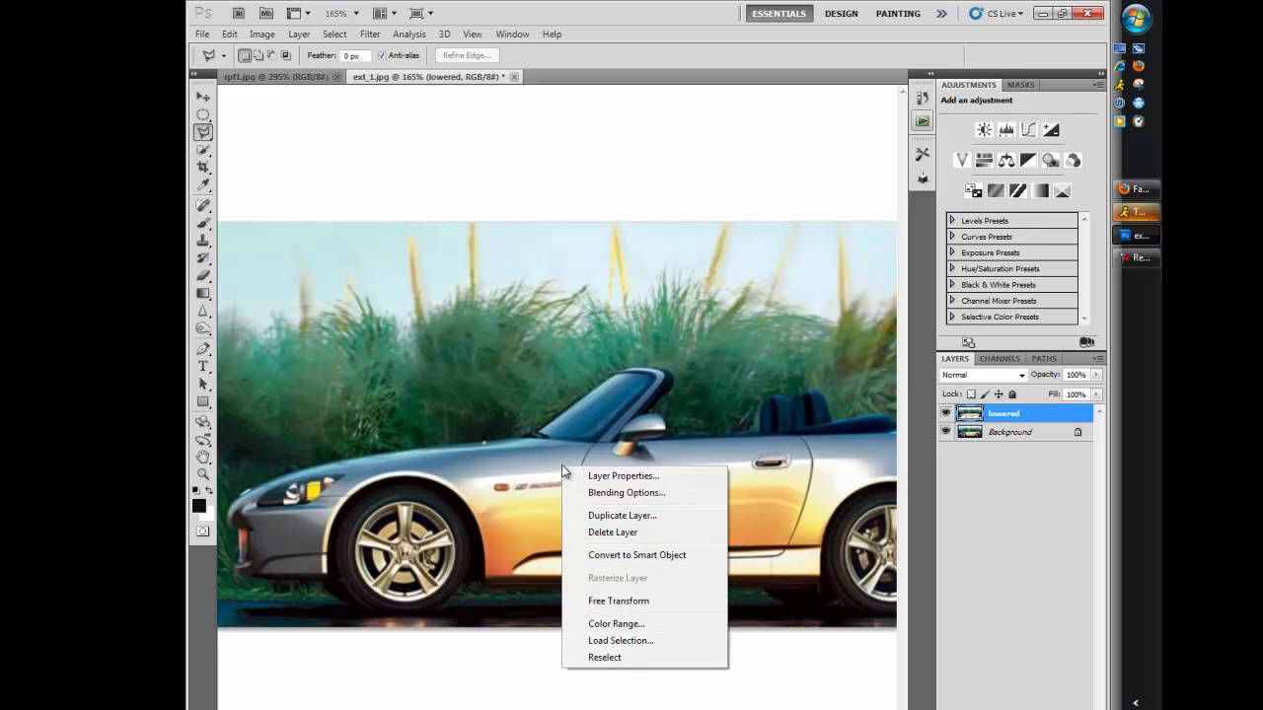
{"action": "left_click", "coordinate": [639, 604]}
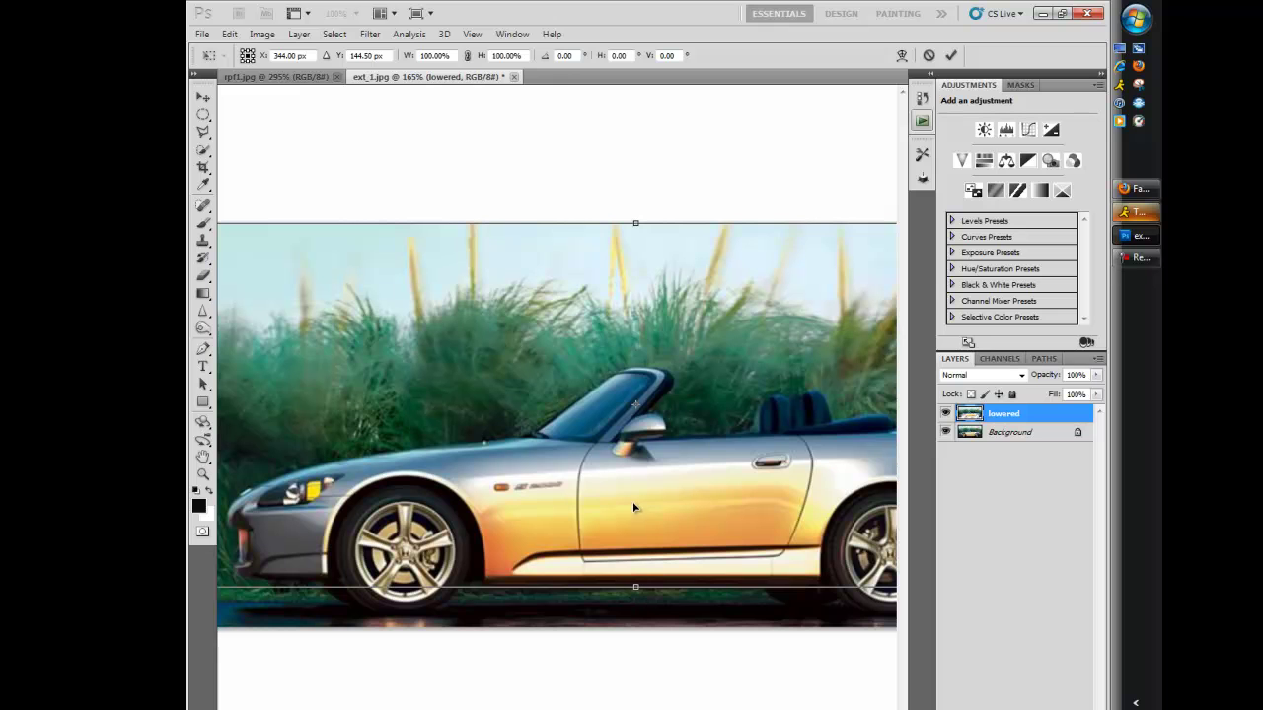
{"action": "left_click", "coordinate": [202, 475]}
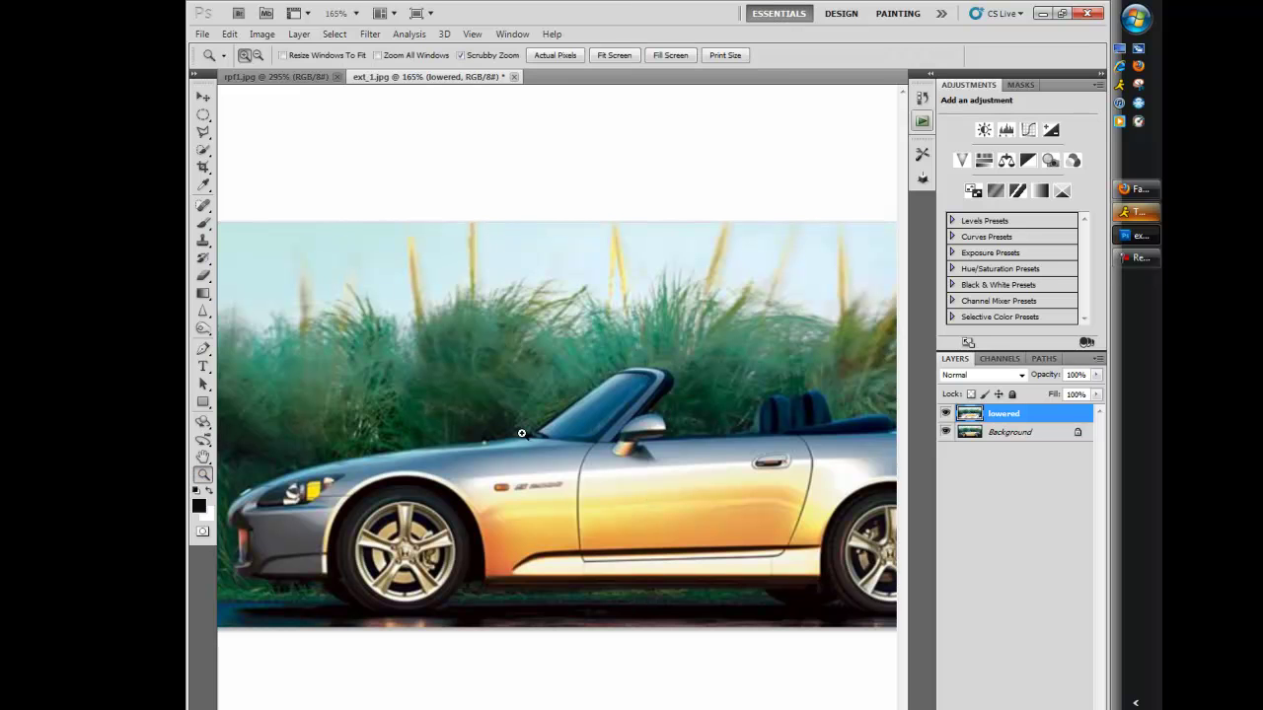
{"action": "left_click", "coordinate": [490, 431], "text": "alt"}
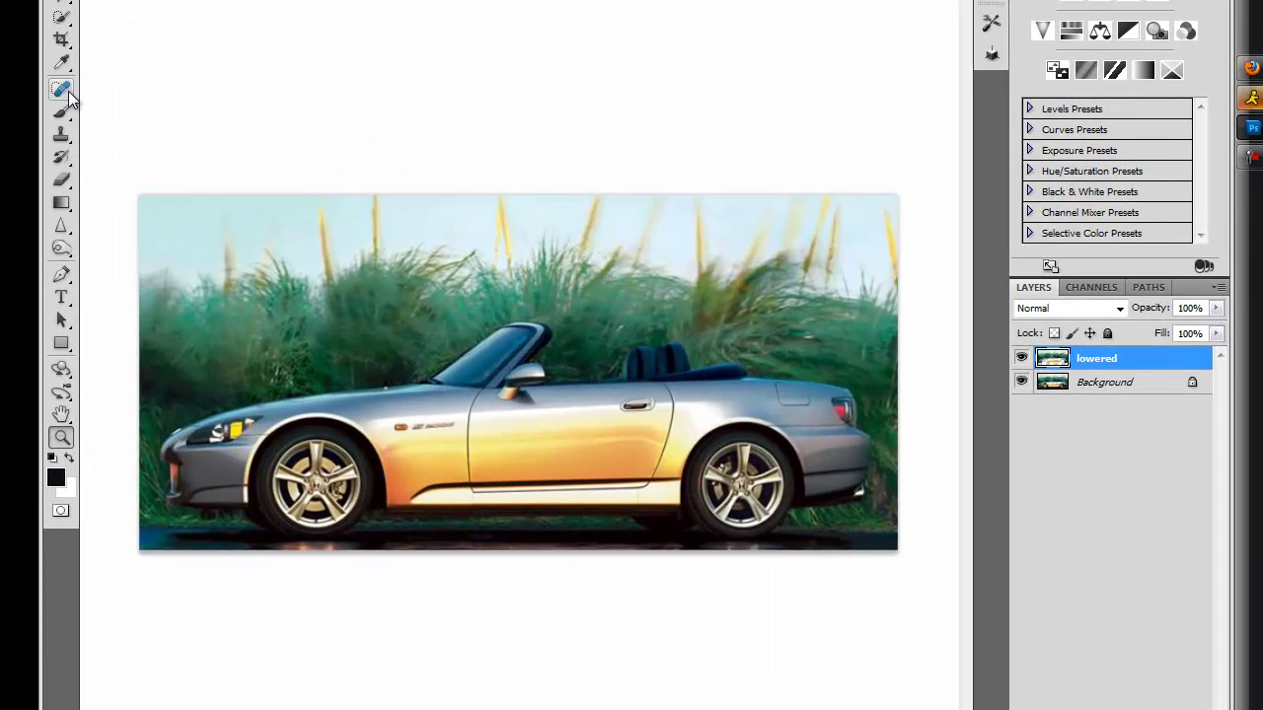
{"action": "left_click", "coordinate": [107, 2]}
{"action": "right_click", "coordinate": [525, 460]}
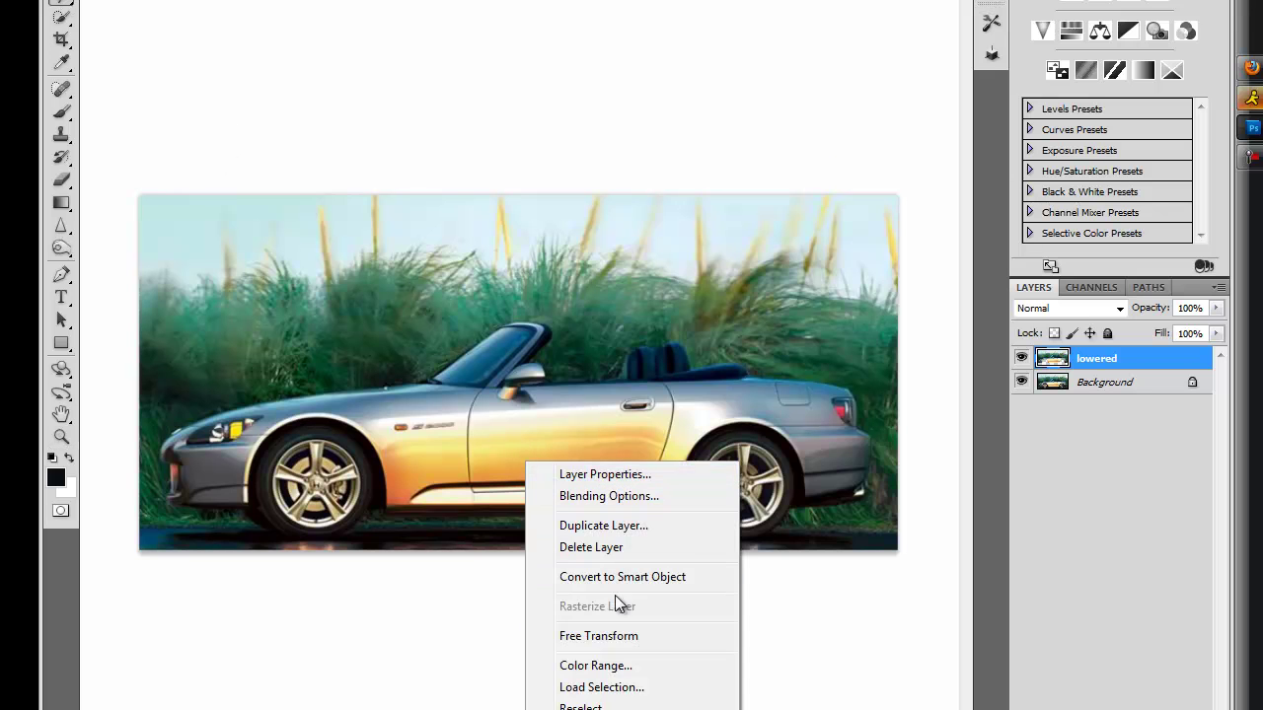
{"action": "left_click", "coordinate": [614, 636]}
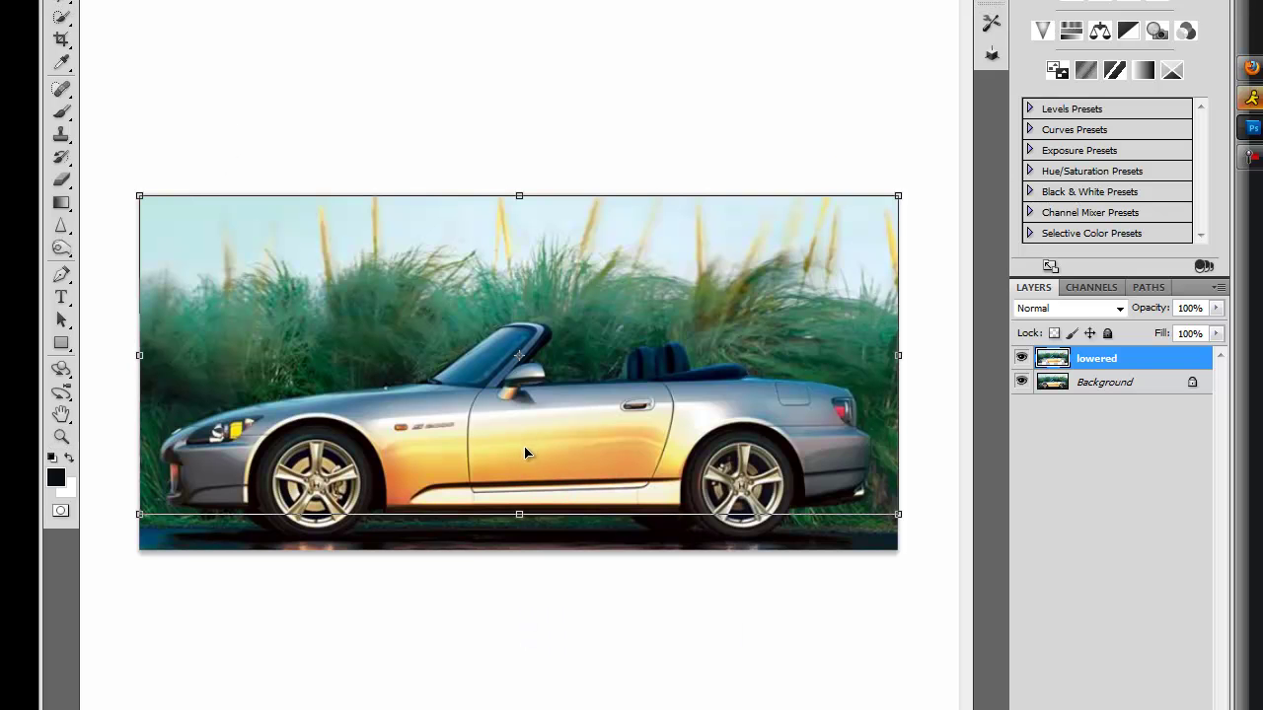
{"action": "left_click_drag", "start_coordinate": [525, 453], "coordinate": [525, 465]}
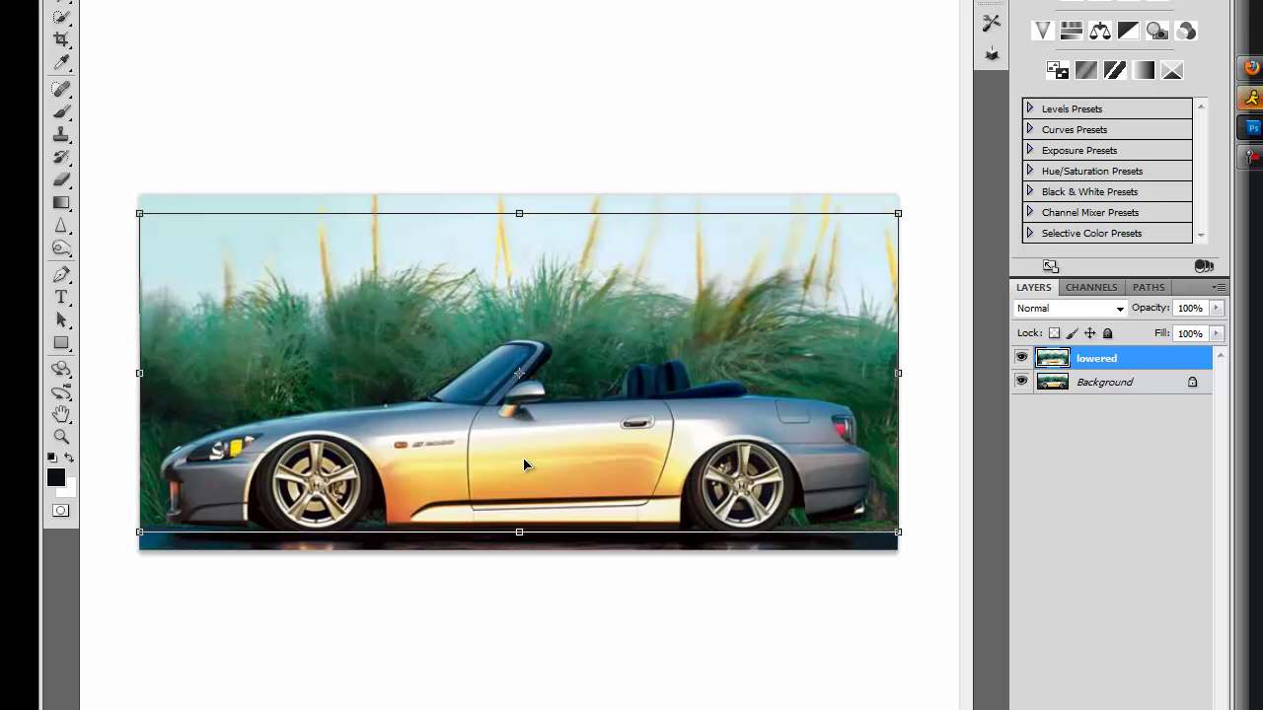
{"action": "mouse_move", "coordinate": [525, 465]}
{"action": "left_mouse_down"}
{"action": "mouse_move", "coordinate": [524, 452]}
{"action": "mouse_move", "coordinate": [524, 533]}
{"action": "mouse_move", "coordinate": [522, 445]}
{"action": "mouse_move", "coordinate": [522, 463]}
{"action": "left_mouse_up"}
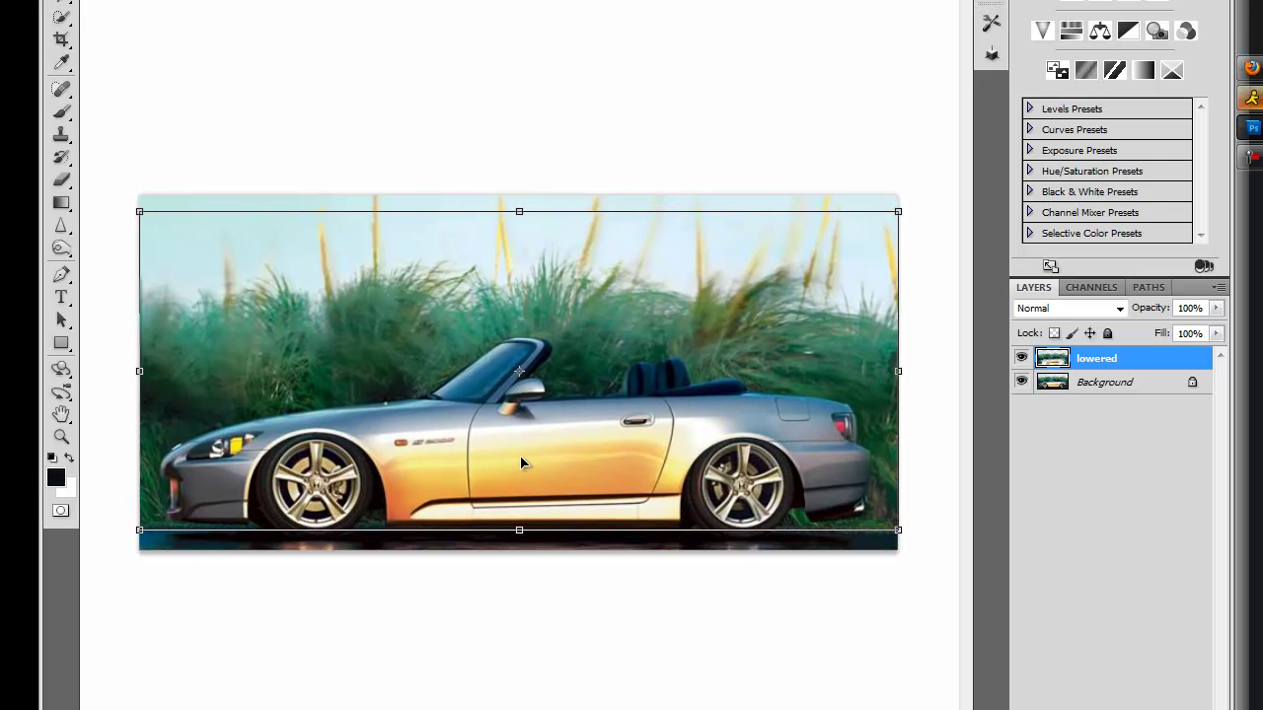
{"action": "key", "text": "Return"}
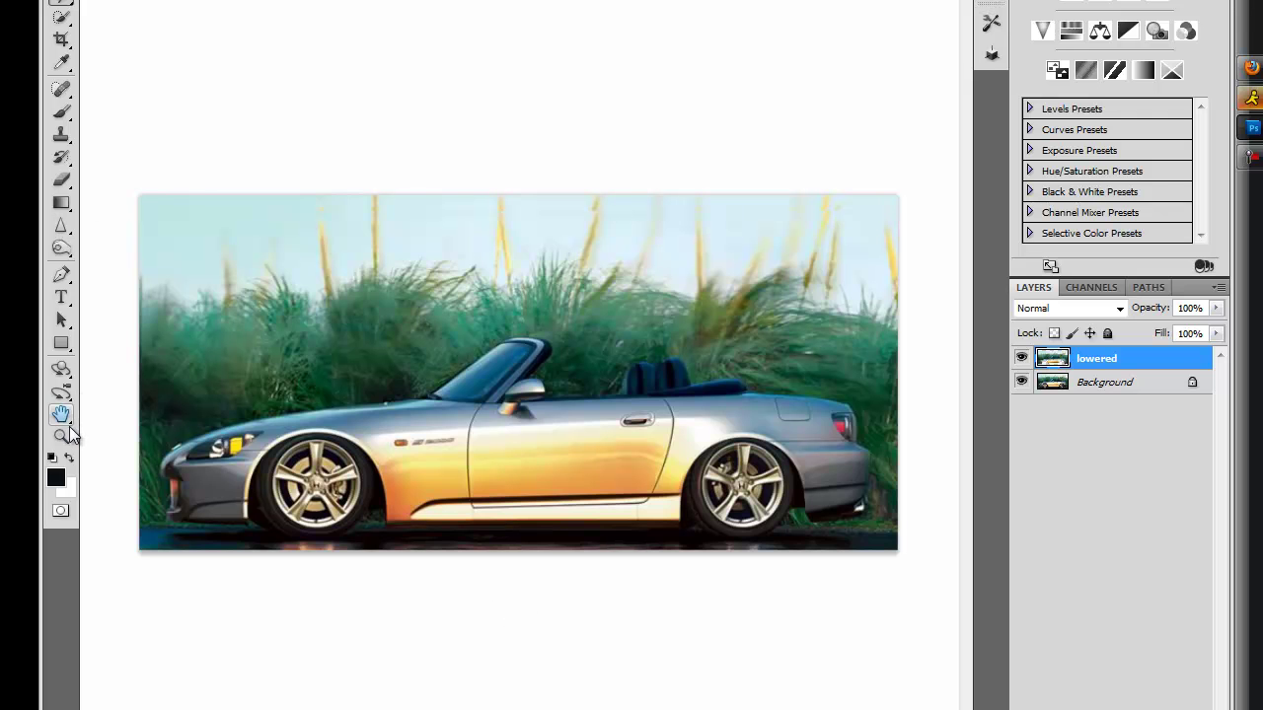
Zoom in closely on the car's door and pan along to inspect the wheel arches
{"action": "left_click_drag", "start_coordinate": [520, 350], "coordinate": [701, 437]}
{"action": "scroll", "coordinate": [702, 437], "scroll_direction": "down", "scroll_amount": 2}
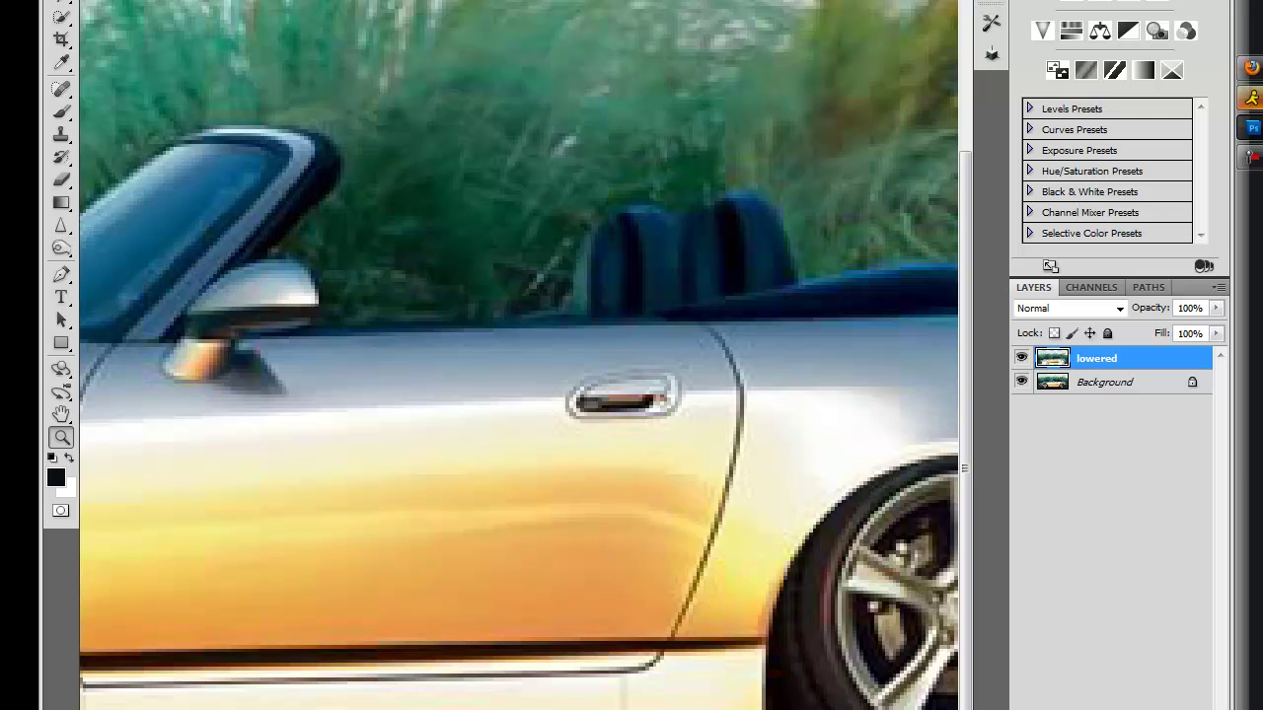
{"action": "scroll", "coordinate": [520, 355], "scroll_direction": "right", "scroll_amount": 5}
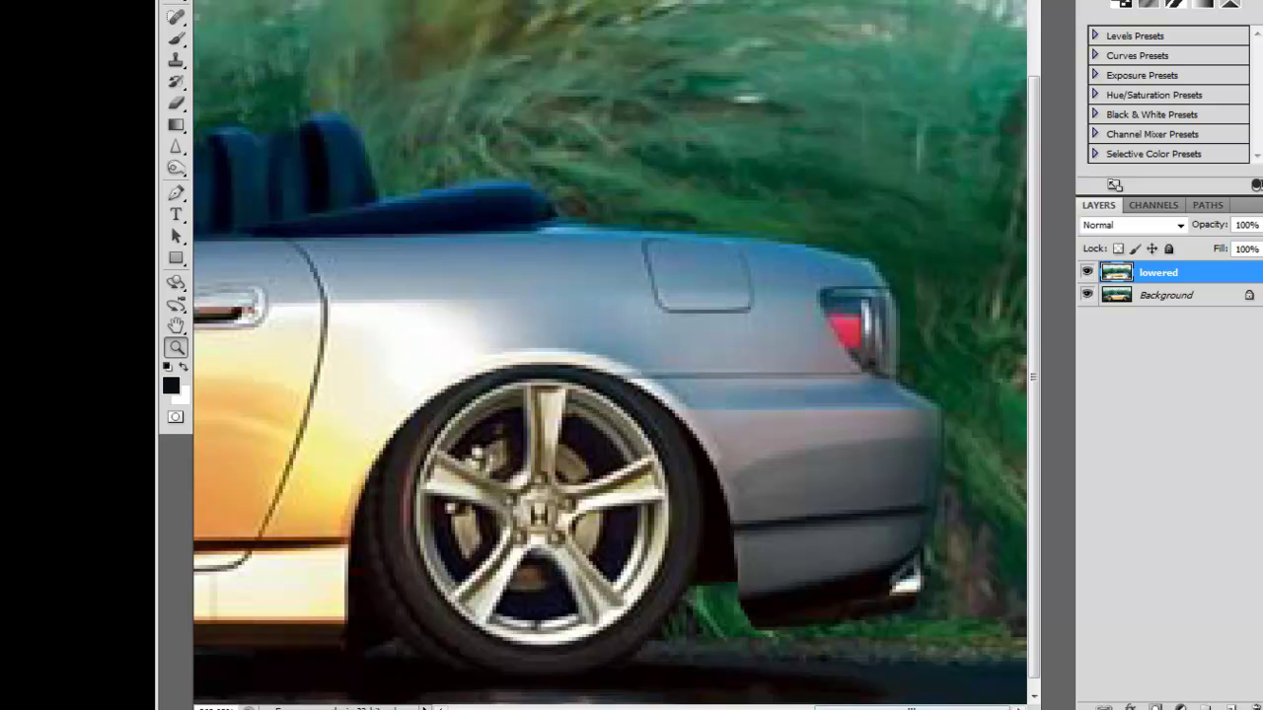
{"action": "left_click_drag", "start_coordinate": [841, 706], "coordinate": [522, 697]}
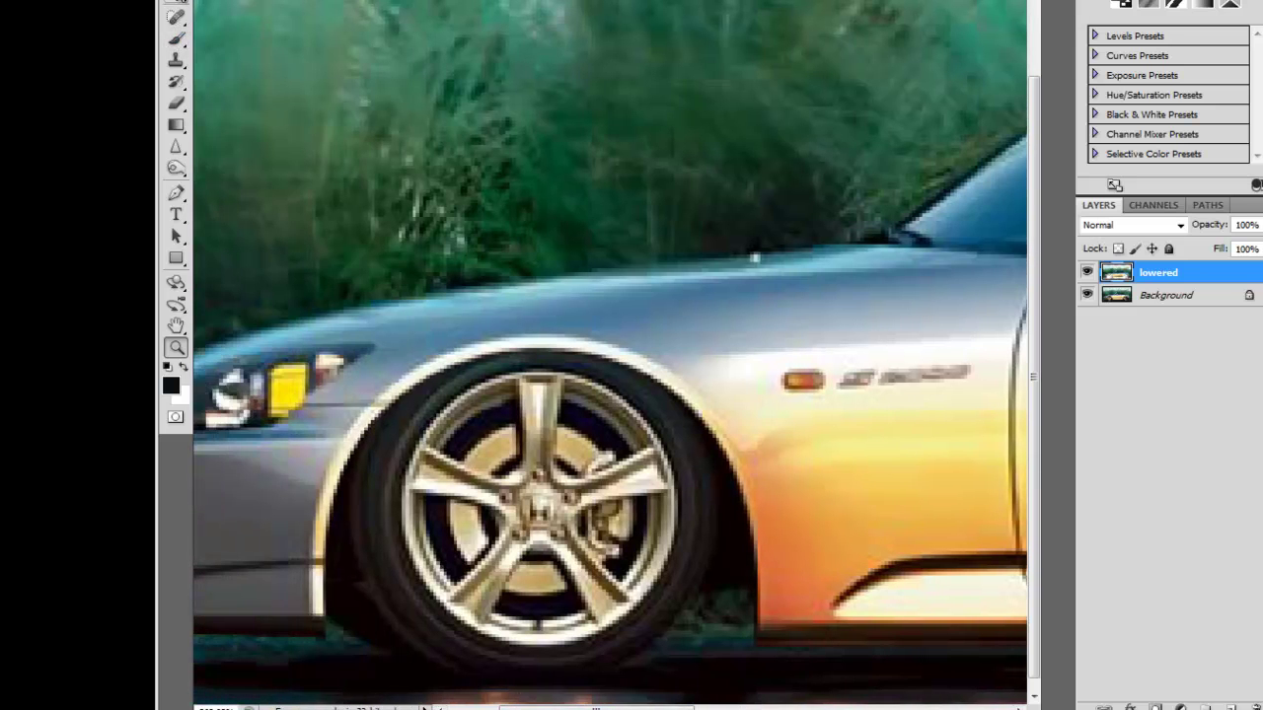
{"action": "left_click", "coordinate": [175, 4]}
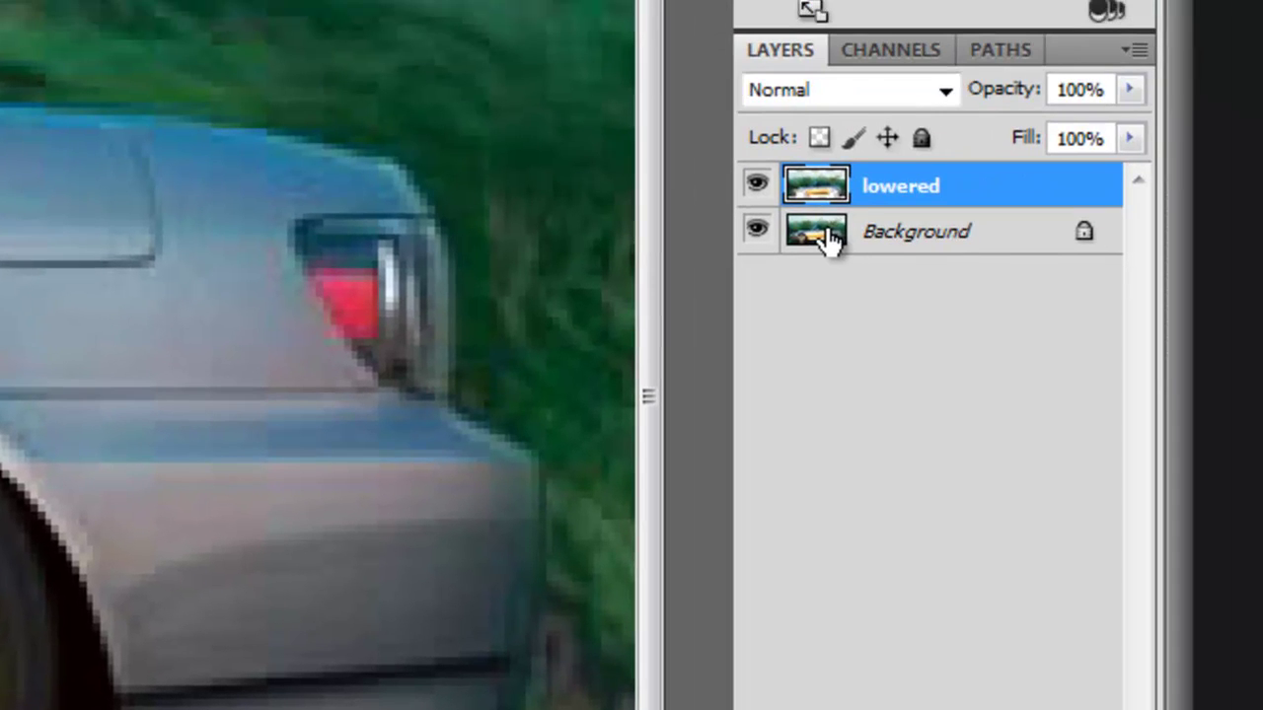
Make the Background layer active and pan across toward the rear wheel
{"action": "left_click", "coordinate": [827, 237]}
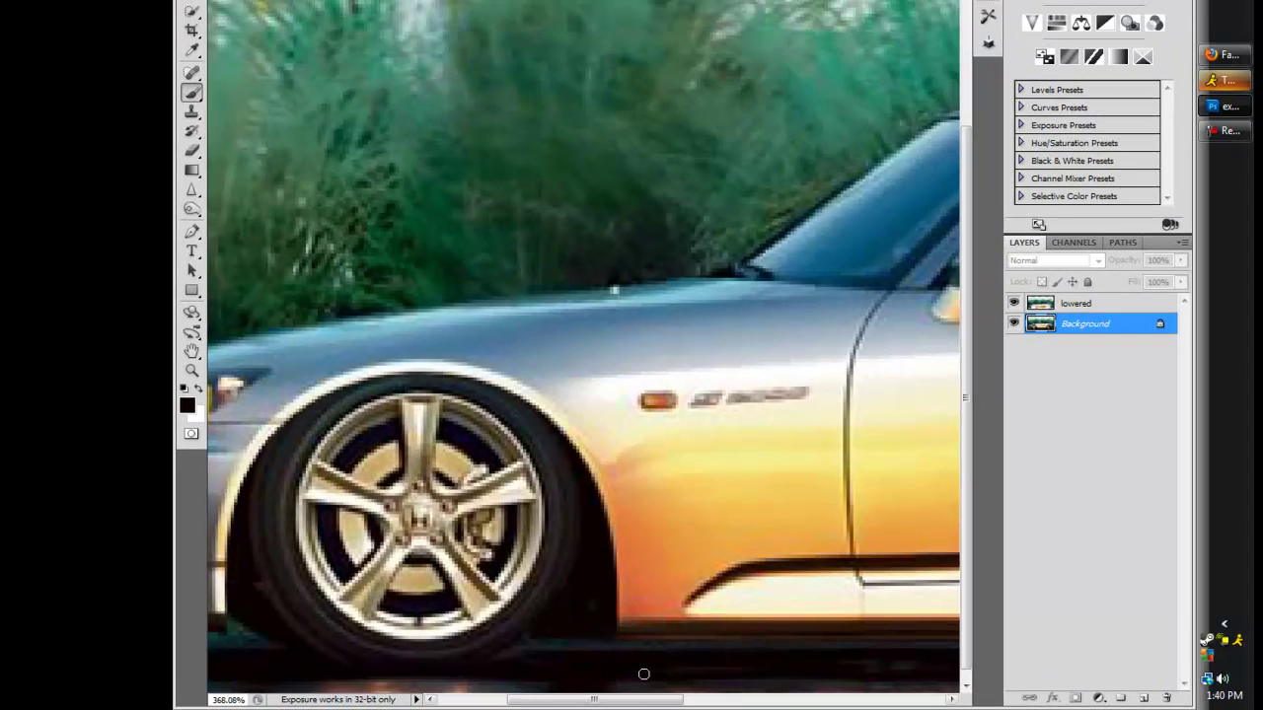
{"action": "left_click_drag", "start_coordinate": [668, 704], "coordinate": [930, 694]}
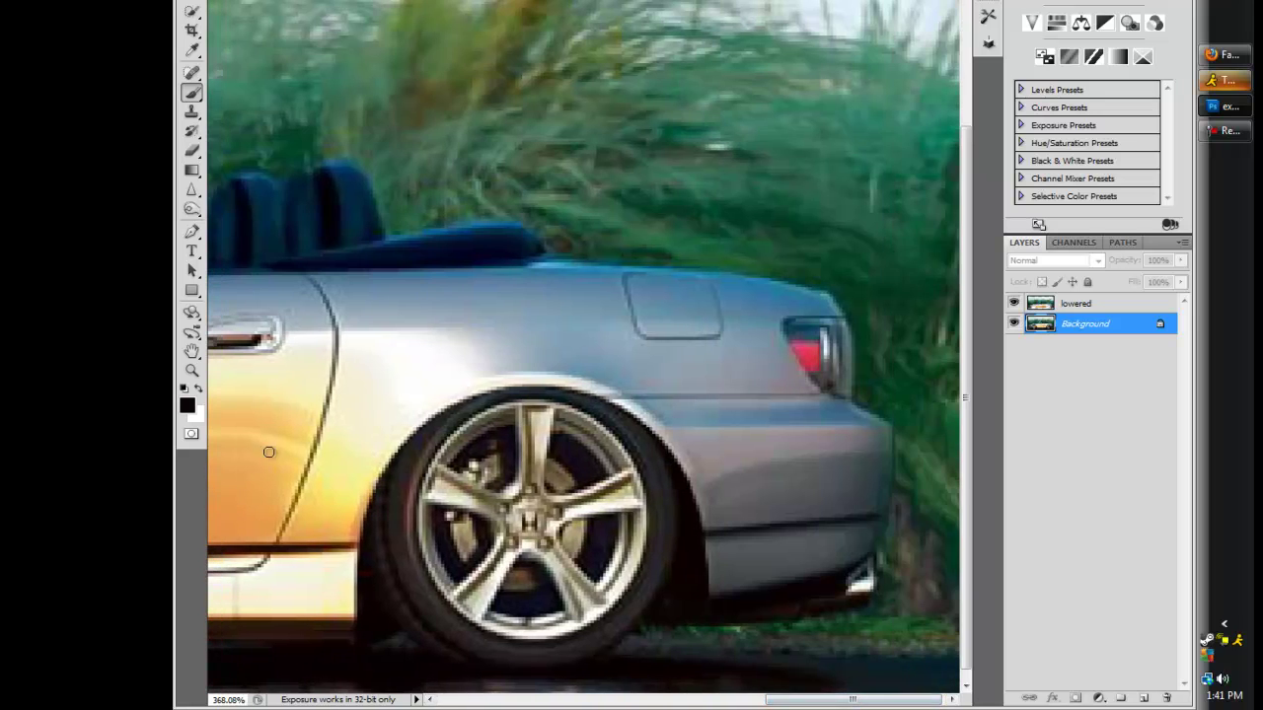
Pick the Zoom tool to view the whole lowered car
{"action": "left_click", "coordinate": [192, 370]}
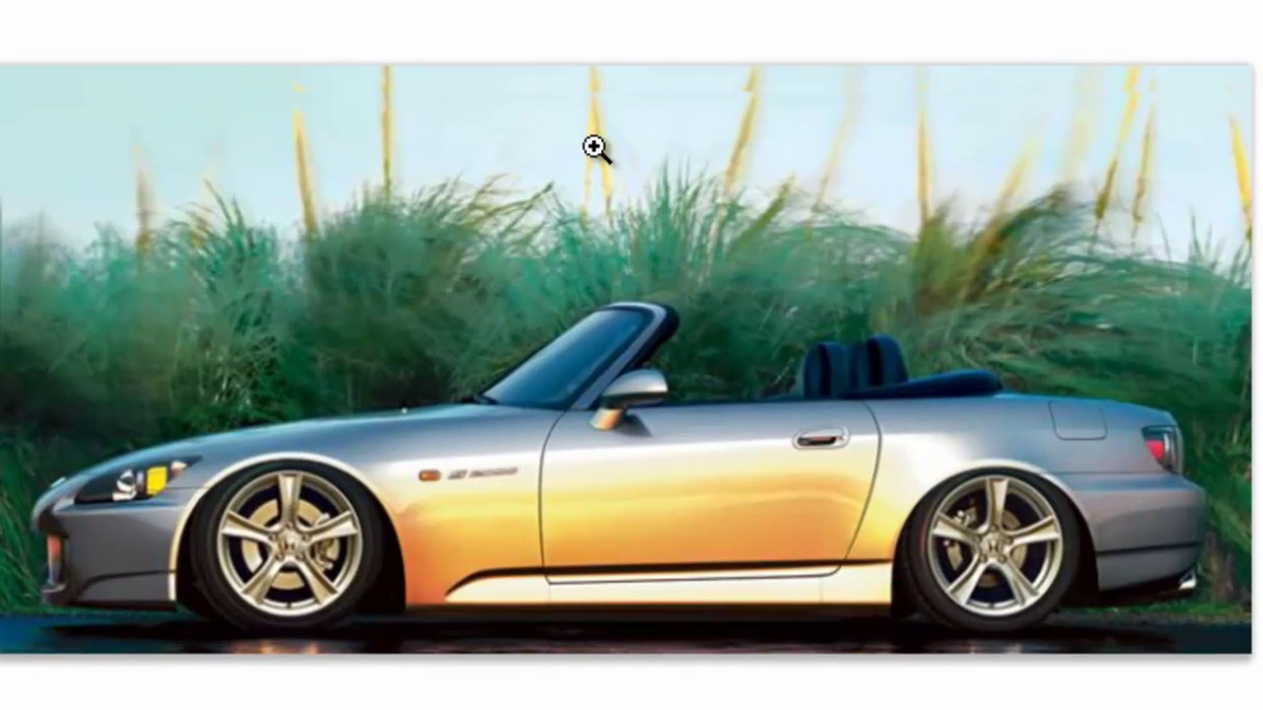